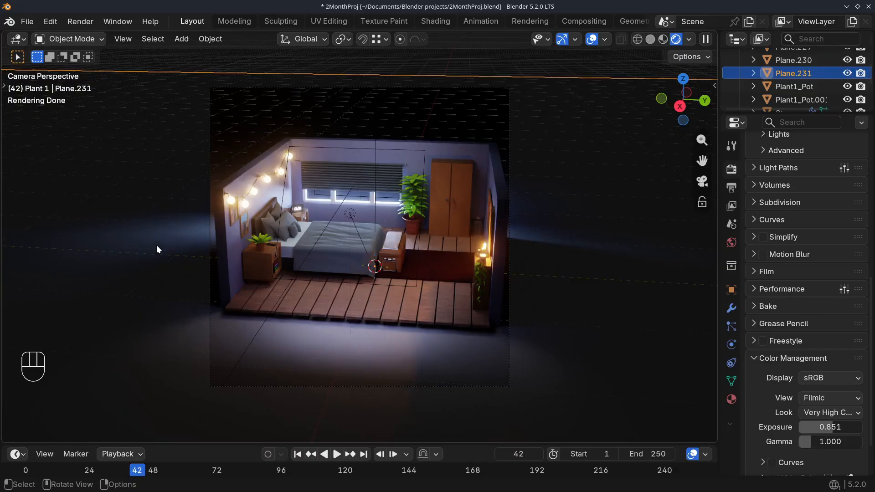
Select every second floor plank across the bedroom floor, from the leftmost plank to the rightmost
{"action": "left_click", "coordinate": [236, 308]}
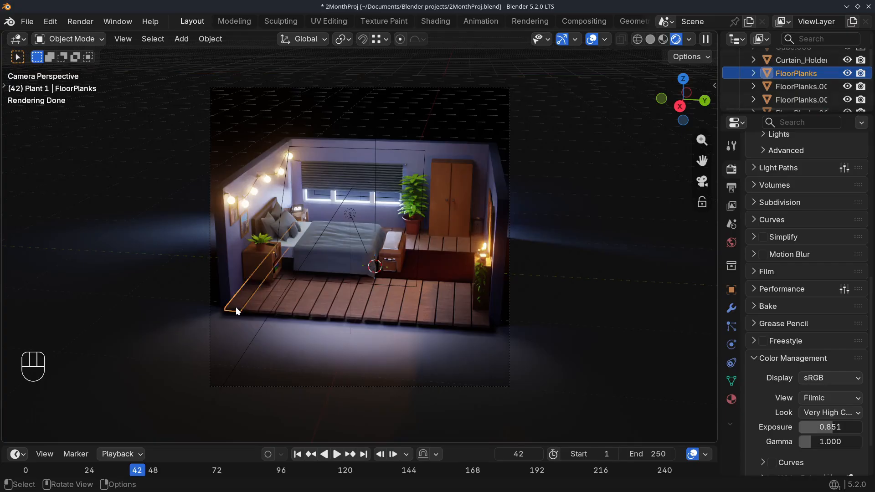
{"action": "left_click", "coordinate": [269, 303], "text": "shift"}
{"action": "left_click", "coordinate": [305, 307], "text": "shift"}
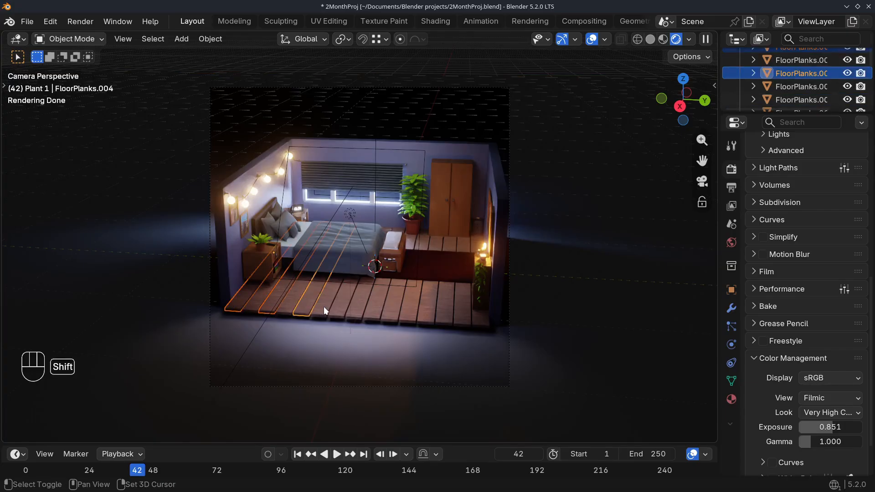
{"action": "left_click", "coordinate": [345, 309], "text": "shift"}
{"action": "left_click", "coordinate": [374, 309], "text": "shift"}
{"action": "left_click", "coordinate": [411, 310], "text": "shift"}
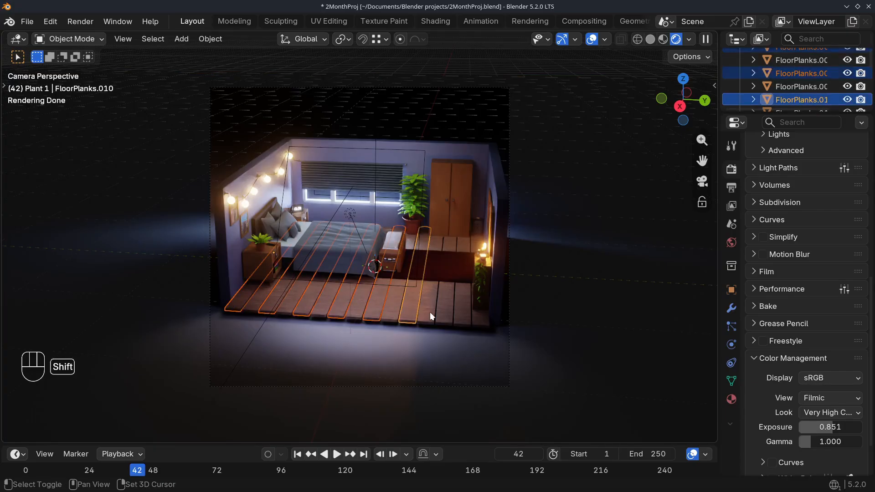
{"action": "left_click", "coordinate": [441, 312], "text": "shift"}
{"action": "left_click", "coordinate": [477, 317], "text": "shift"}
Slide the selected alternate floor planks outward along the X axis so their front ends are staggered
{"action": "key", "text": "g"}
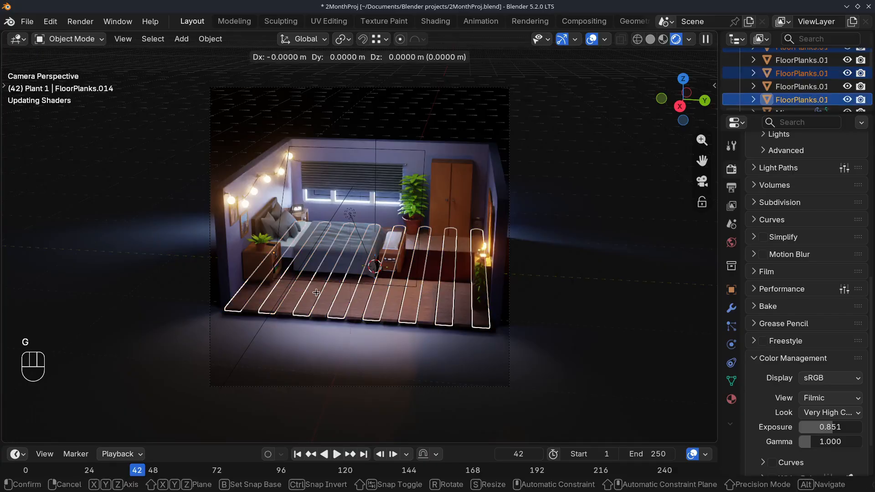
{"action": "key", "text": "x"}
{"action": "left_click", "coordinate": [313, 297]}
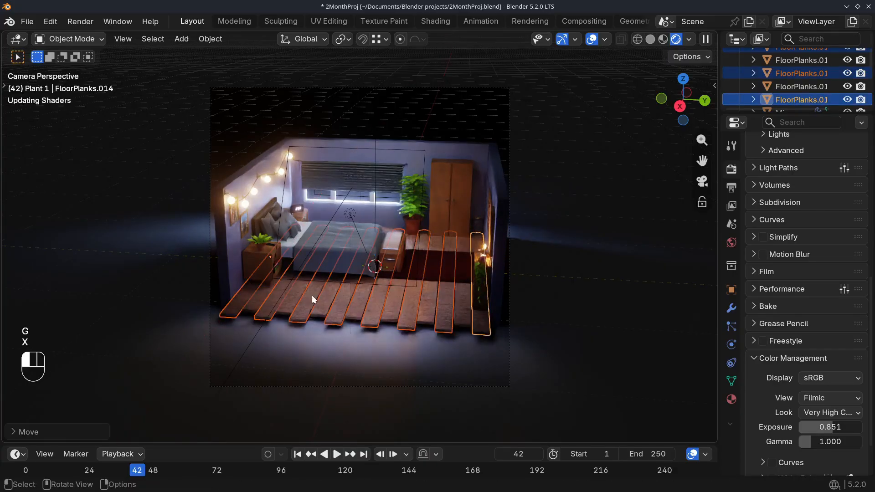
{"action": "left_click", "coordinate": [559, 346]}
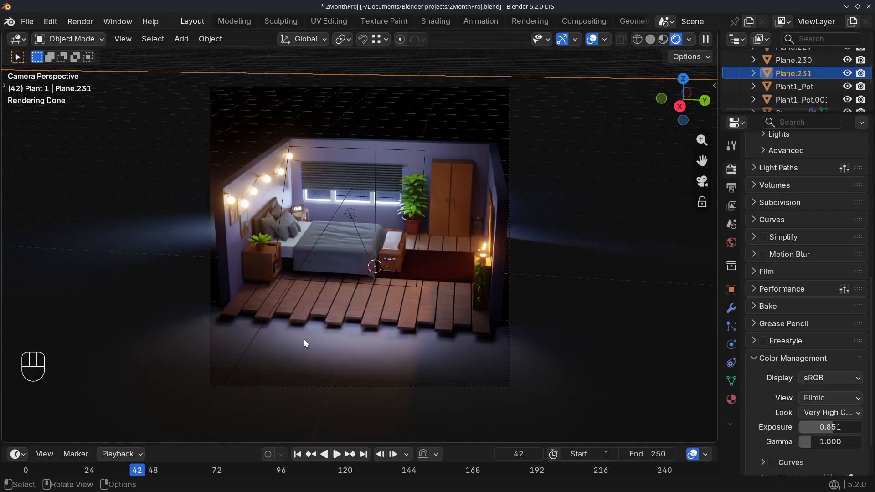
Undo the move of the alternate floor planks and the selection changes made after it
{"action": "left_click", "coordinate": [328, 318]}
{"action": "left_click", "coordinate": [355, 314]}
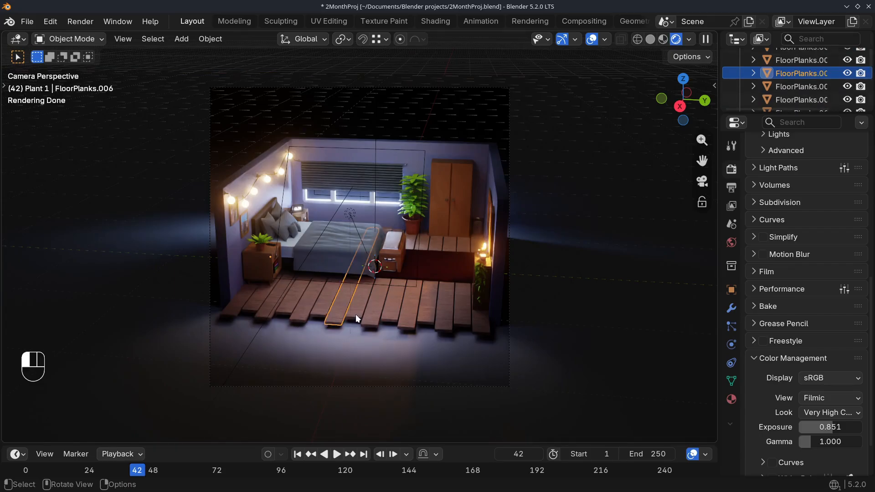
{"action": "left_click", "coordinate": [387, 316]}
{"action": "left_click", "coordinate": [297, 332]}
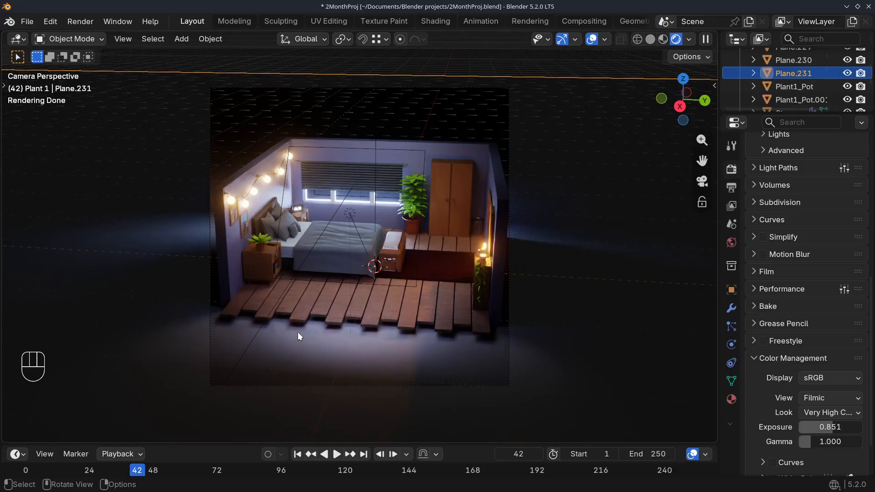
{"action": "key", "text": "ctrl+z"}
{"action": "key", "text": "ctrl+z"}
{"action": "key", "text": "ctrl+z"}
{"action": "key", "text": "ctrl+z"}
{"action": "key", "text": "ctrl+z"}
{"action": "key", "text": "ctrl+z"}
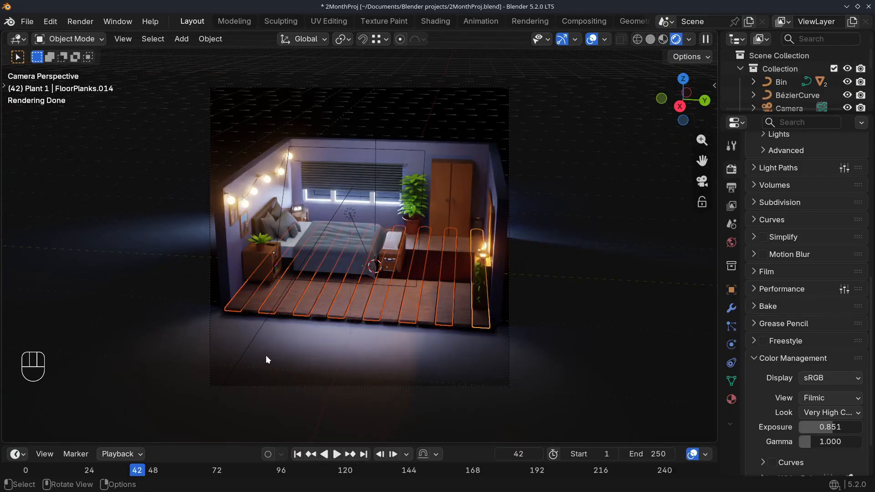
Add the remaining floor planks to the selection, leaving the area light out, so that every plank is selected
{"action": "left_click", "coordinate": [250, 306], "text": "shift"}
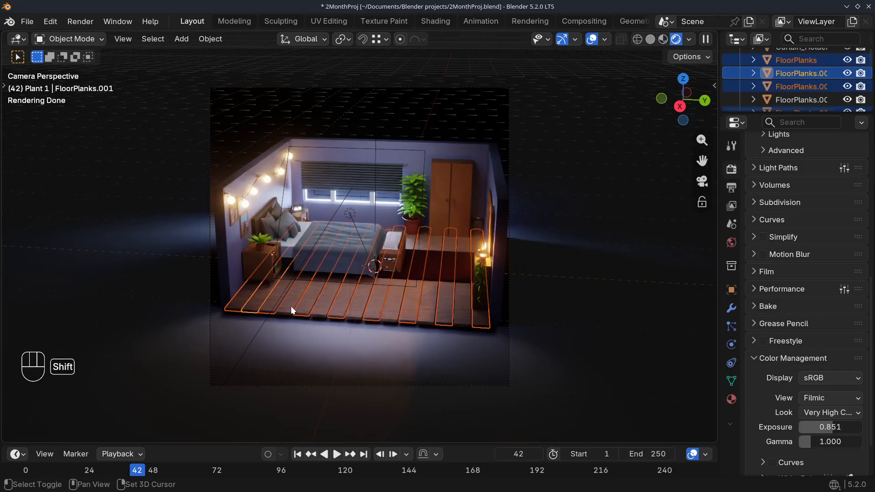
{"action": "left_click", "coordinate": [292, 305], "text": "shift"}
{"action": "left_click", "coordinate": [323, 310], "text": "shift"}
{"action": "left_click", "coordinate": [362, 308], "text": "shift"}
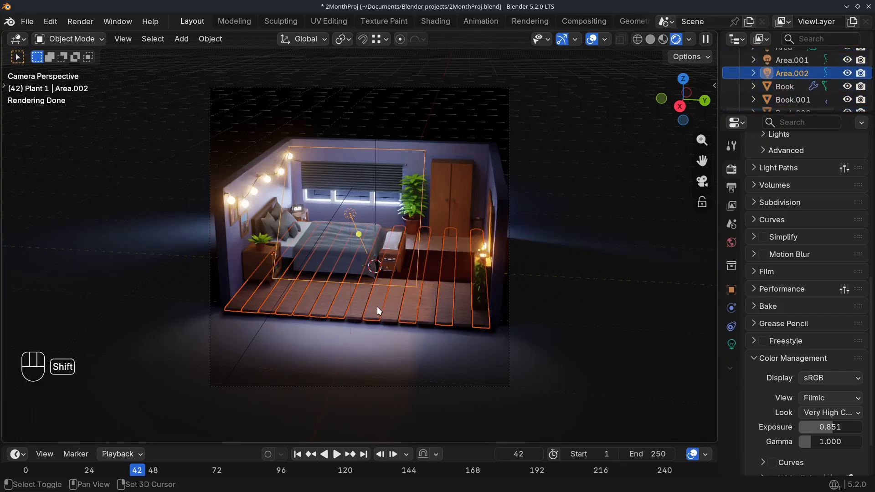
{"action": "key", "text": "ctrl+z"}
{"action": "key", "text": "ctrl+z"}
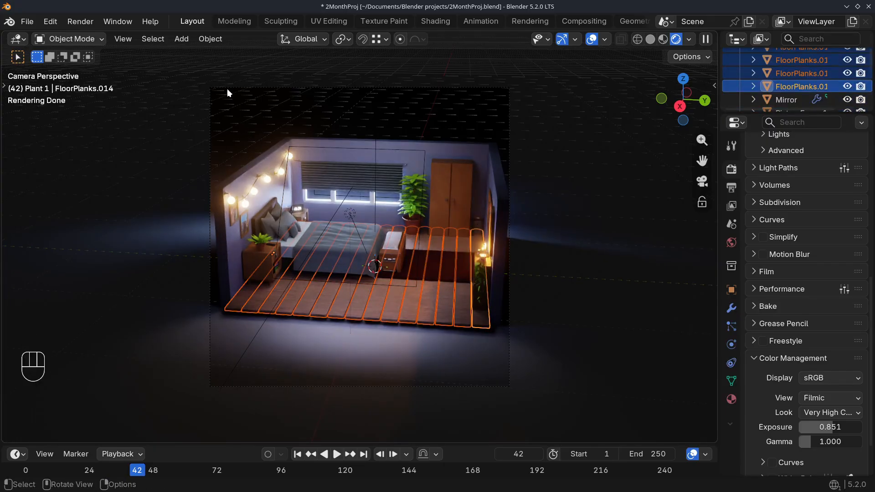
Run Randomize Transform on the selected floor planks and show its operator settings
{"action": "key", "text": "ctrl+super"}
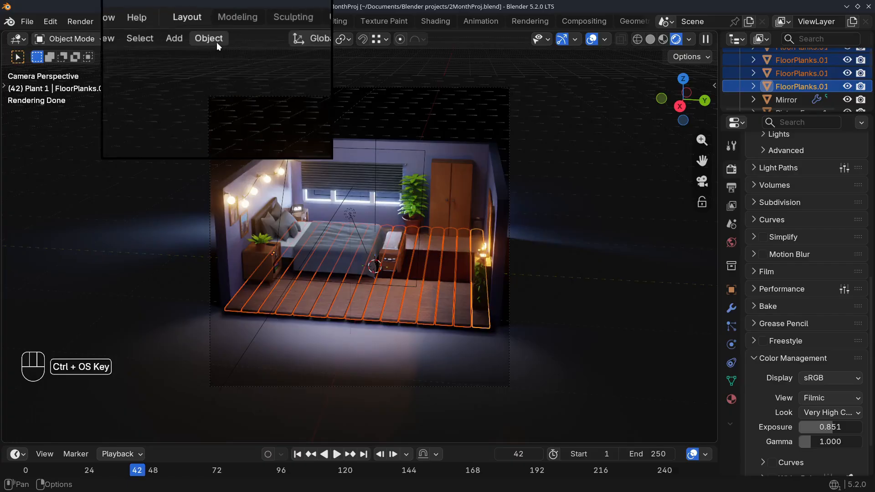
{"action": "left_click", "coordinate": [213, 40]}
{"action": "mouse_move", "coordinate": [226, 55]}
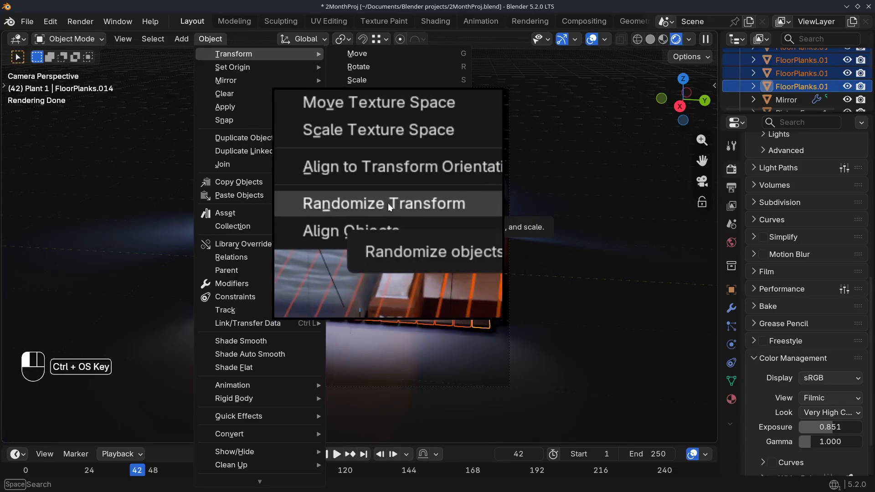
{"action": "left_click", "coordinate": [387, 203]}
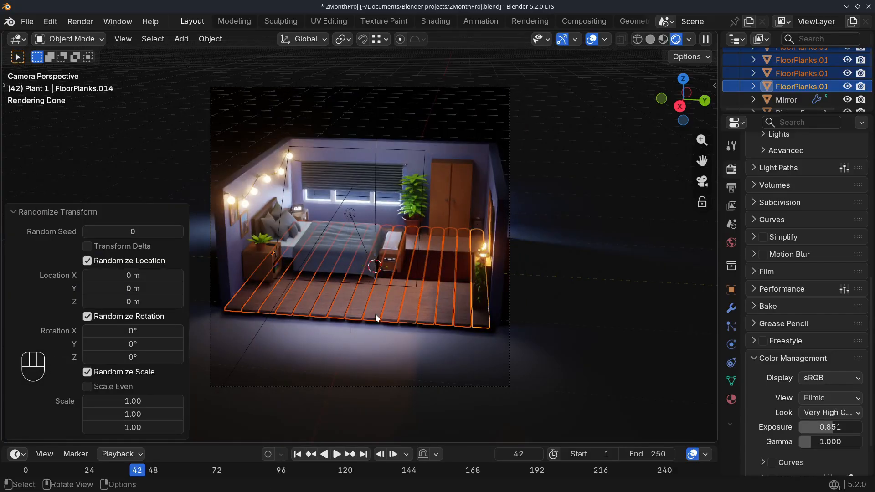
{"action": "left_click", "coordinate": [15, 212]}
{"action": "key", "text": "ctrl+super"}
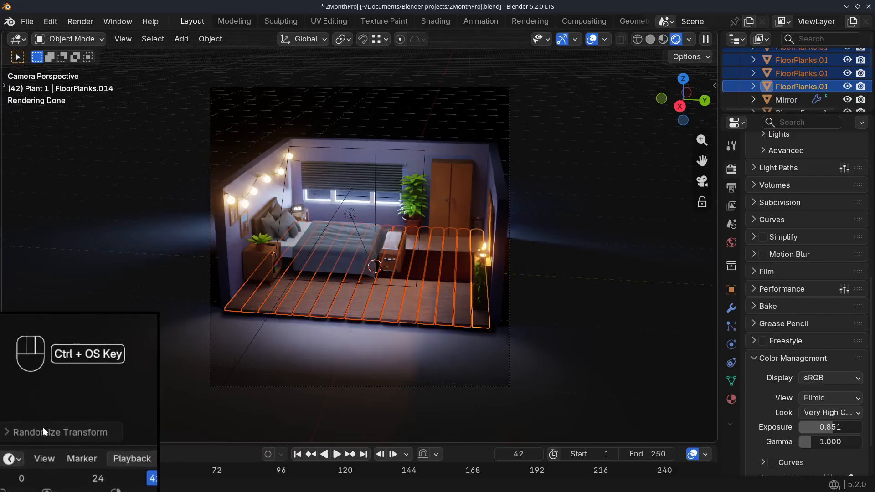
{"action": "left_click", "coordinate": [19, 431]}
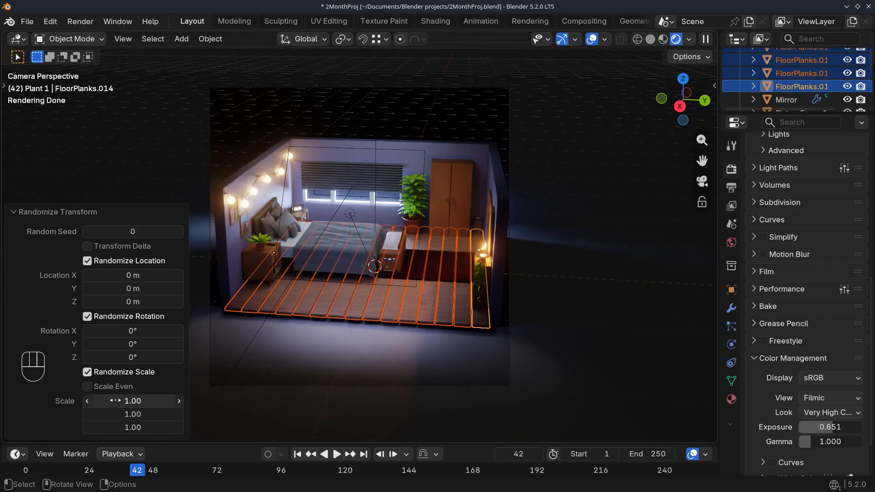
Enable Scale Even for the randomized planks and set the first scale value to 2
{"action": "left_click", "coordinate": [93, 388]}
{"action": "left_click", "coordinate": [132, 401]}
{"action": "type", "text": "2"}
{"action": "key", "text": "Return"}
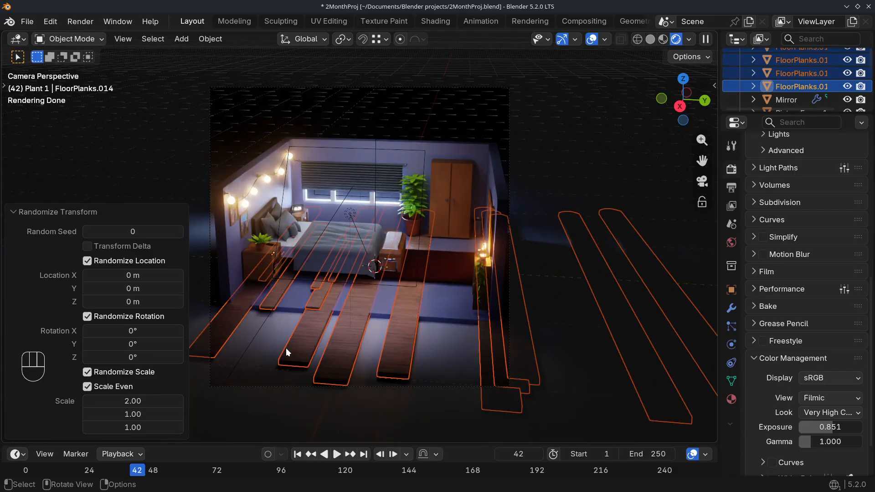
Set the first random scale value back to 1 and turn Scale Even off
{"action": "left_click", "coordinate": [133, 397]}
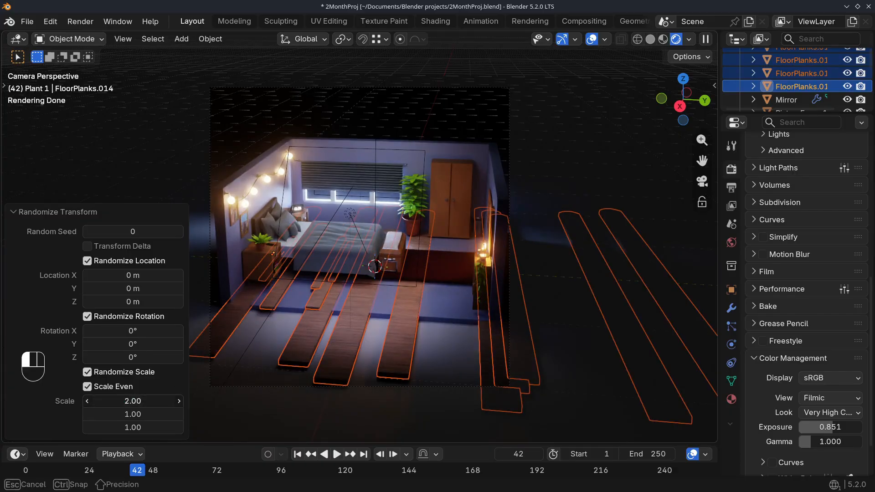
{"action": "type", "text": "1"}
{"action": "key", "text": "Return"}
{"action": "left_click", "coordinate": [134, 386]}
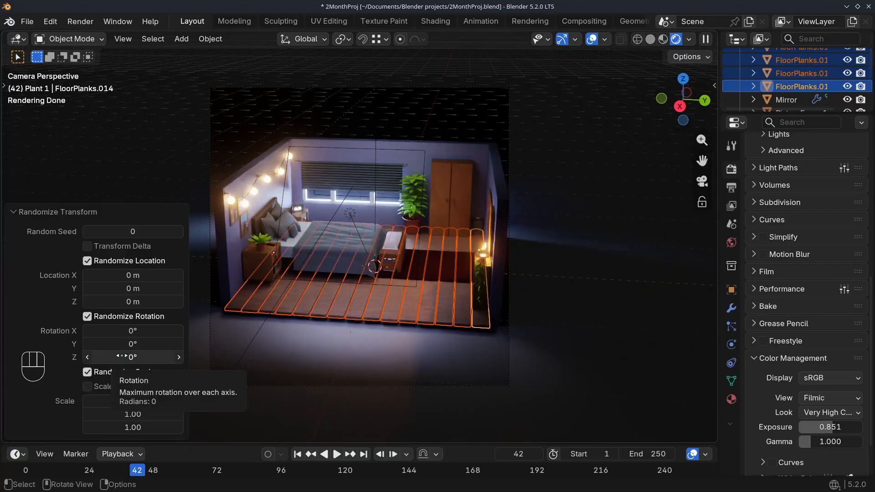
Try randomizing the floor planks' rotation about the Z axis
{"action": "left_click_drag", "start_coordinate": [121, 355], "coordinate": [230, 355]}
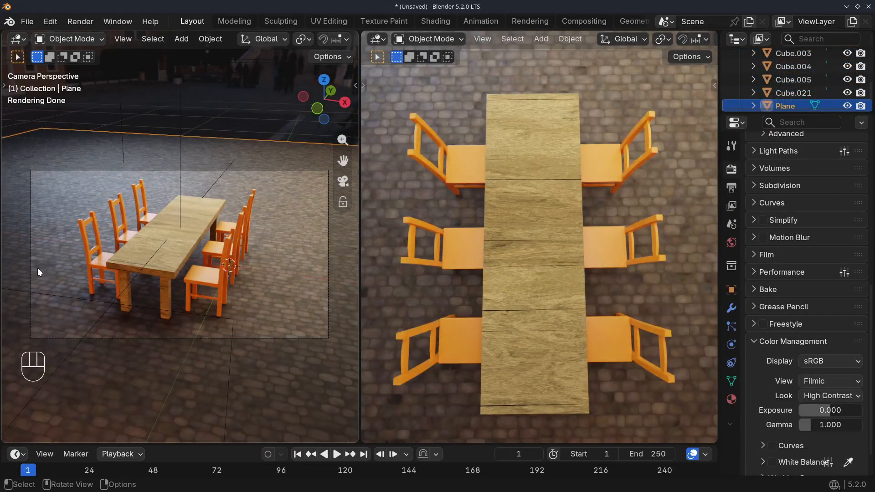
In the dining table scene, select the chairs around the table and randomize their Z rotation with Randomize Transform
{"action": "left_click", "coordinate": [121, 240], "text": "shift"}
{"action": "left_click", "coordinate": [112, 223], "text": "shift"}
{"action": "left_click", "coordinate": [221, 219], "text": "shift"}
{"action": "left_click", "coordinate": [201, 273], "text": "shift"}
{"action": "left_click", "coordinate": [210, 39]}
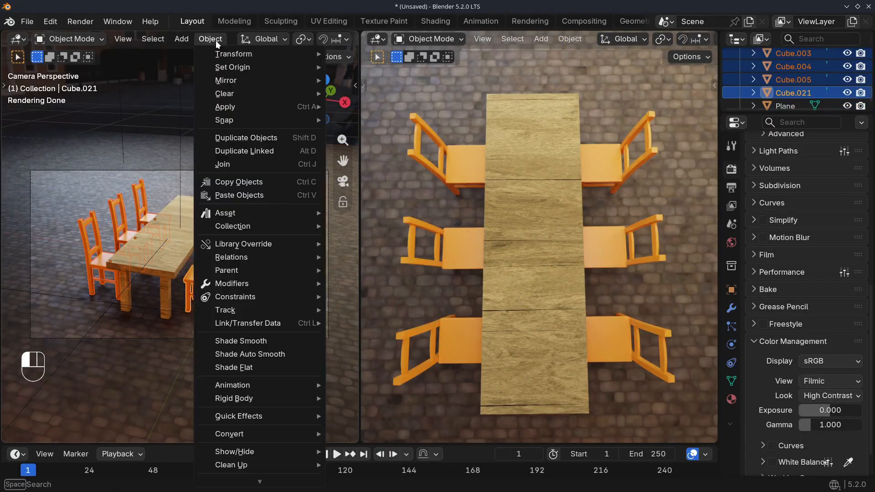
{"action": "mouse_move", "coordinate": [255, 54]}
{"action": "left_click", "coordinate": [386, 203]}
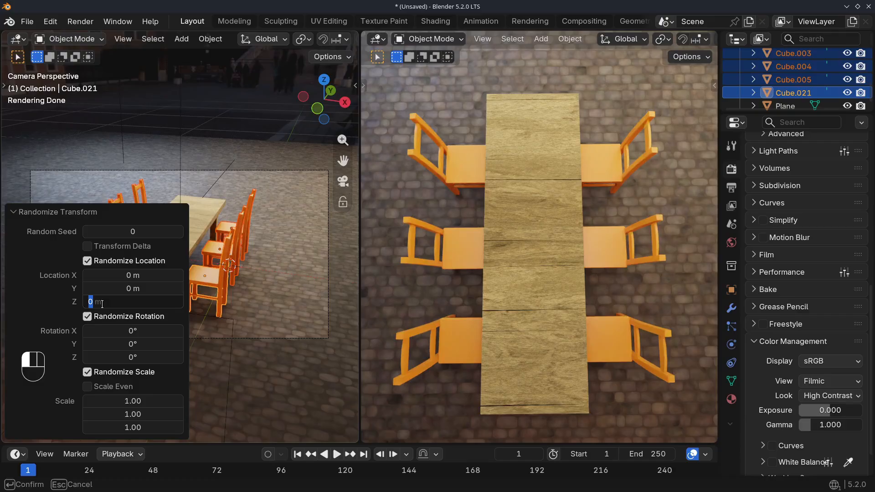
{"action": "left_click_drag", "start_coordinate": [107, 356], "coordinate": [137, 357]}
{"action": "left_click", "coordinate": [209, 359]}
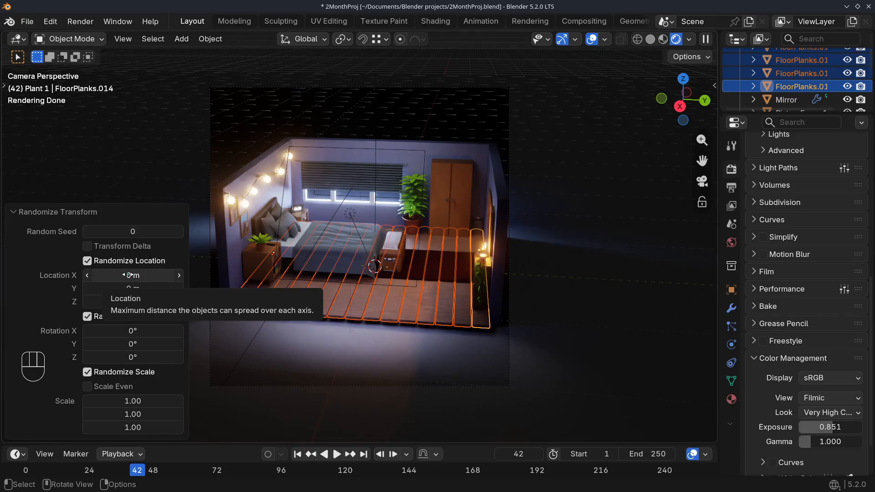
In the bedroom scene, set the floor planks' random Location X to 0.2 m
{"action": "left_click", "coordinate": [129, 275]}
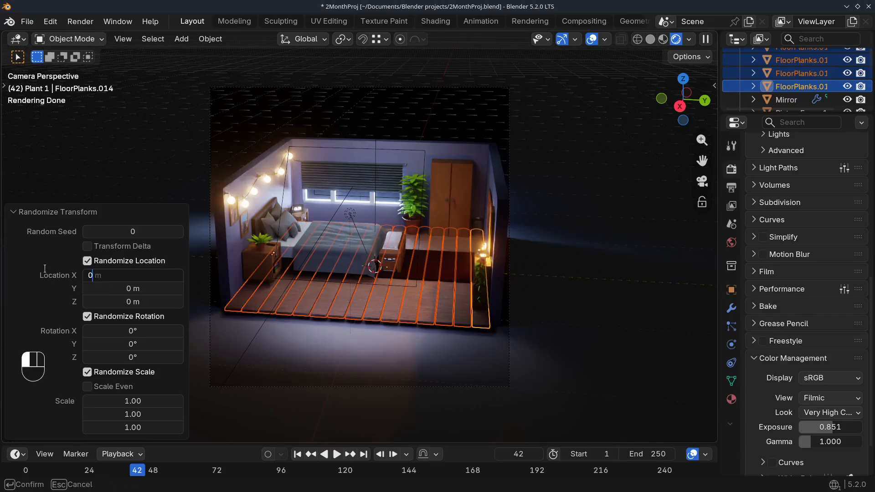
{"action": "type", "text": "0.2"}
{"action": "key", "text": "Return"}
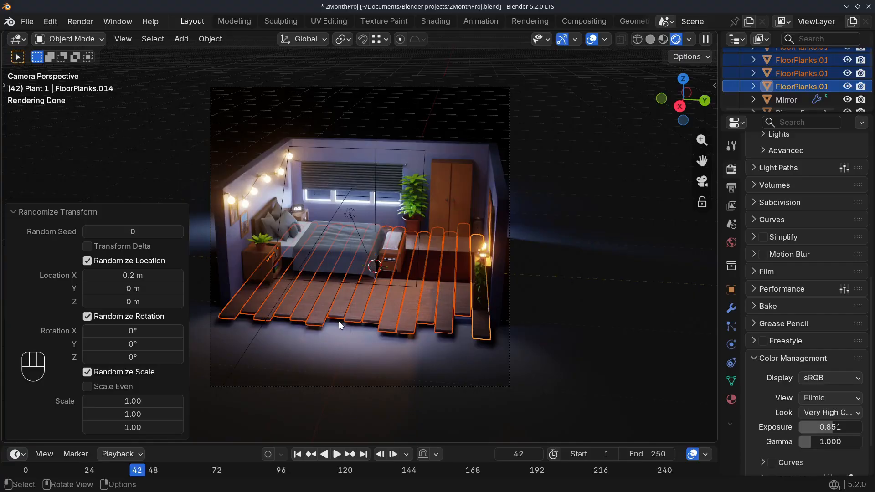
Move the floor plank second from the right outward along the X axis by about 0.16 m
{"action": "left_click", "coordinate": [461, 313]}
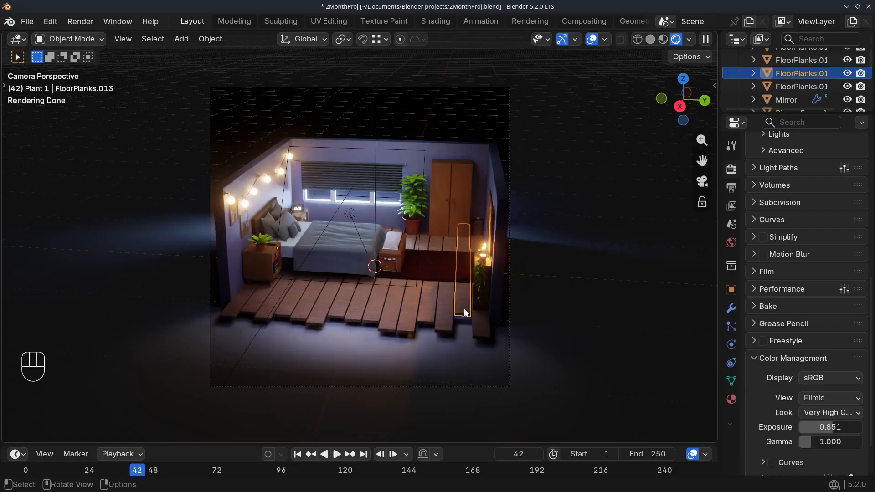
{"action": "key", "text": "g"}
{"action": "key", "text": "x"}
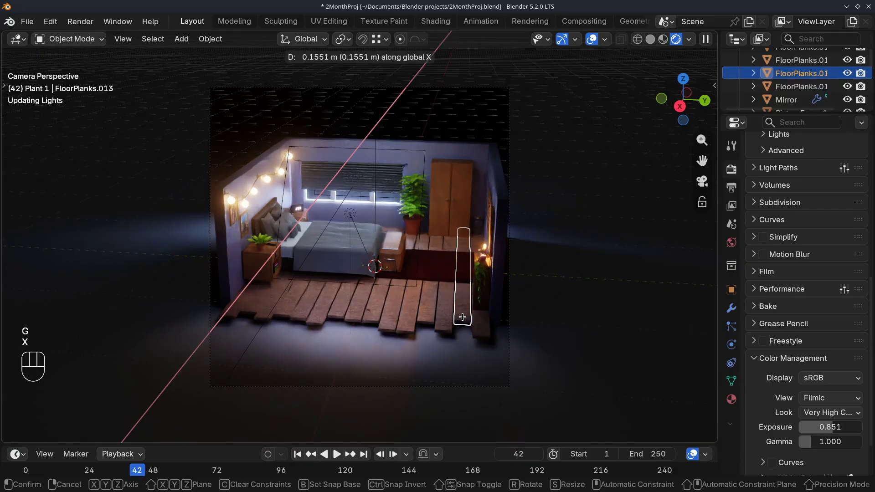
{"action": "left_click", "coordinate": [463, 319]}
Move the fifth floor plank from the right inward along the X axis by about 0.036 m and deselect it
{"action": "left_click", "coordinate": [403, 326]}
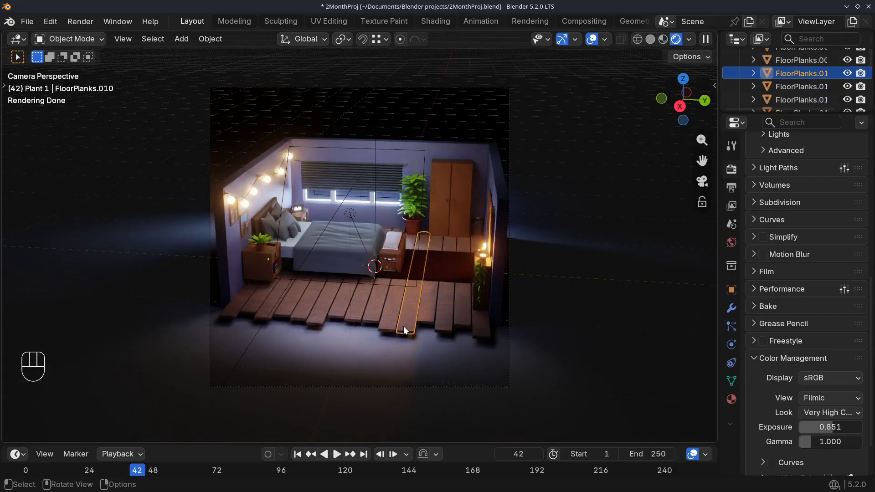
{"action": "key", "text": "g"}
{"action": "key", "text": "x"}
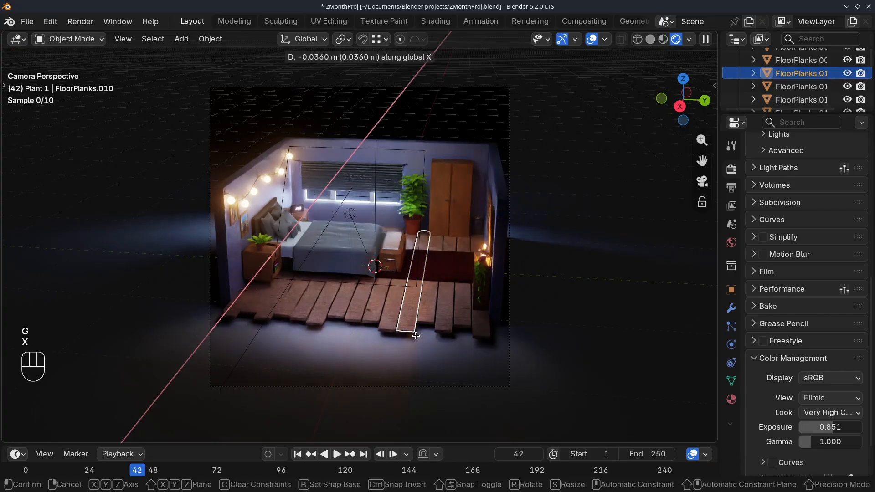
{"action": "left_click", "coordinate": [331, 360]}
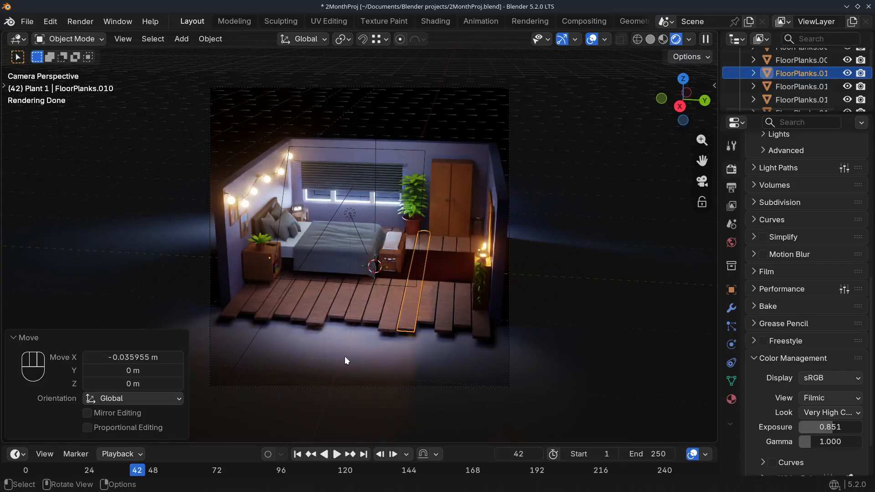
{"action": "left_click", "coordinate": [344, 359]}
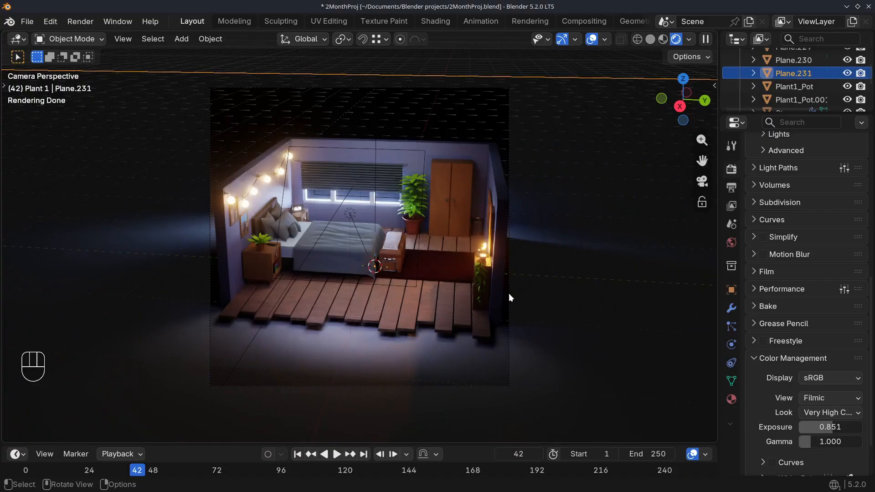
Pick out individual leaves on the bedside plant and on the potted plant beside the wardrobe
{"action": "middle_click_drag", "start_coordinate": [508, 294], "coordinate": [484, 289]}
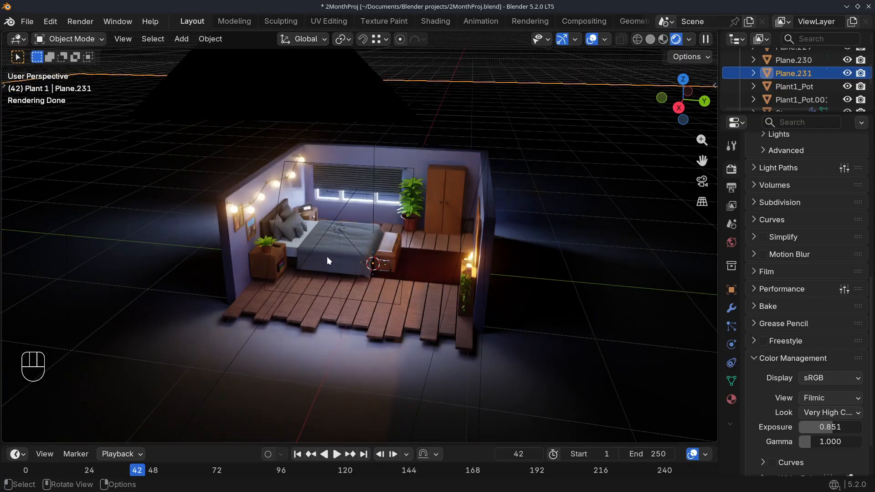
{"action": "left_click", "coordinate": [261, 238]}
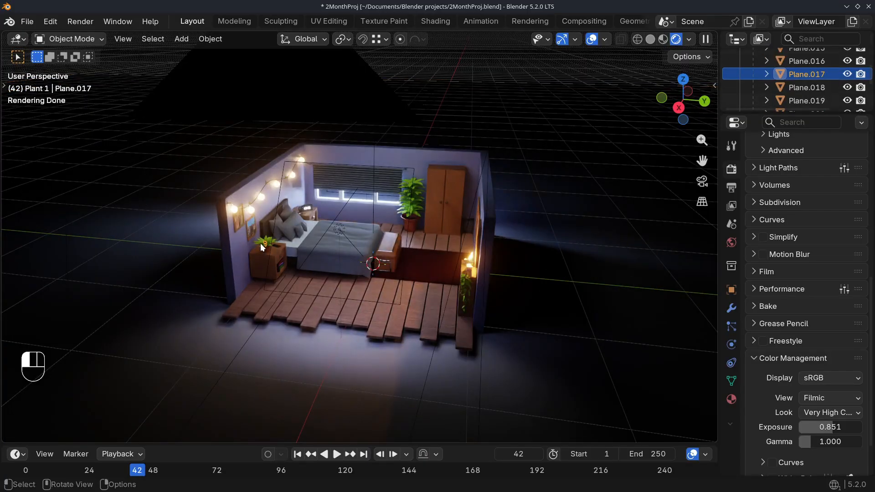
{"action": "left_click", "coordinate": [260, 242]}
{"action": "left_click", "coordinate": [410, 201]}
{"action": "left_click", "coordinate": [408, 203]}
{"action": "left_click", "coordinate": [409, 209]}
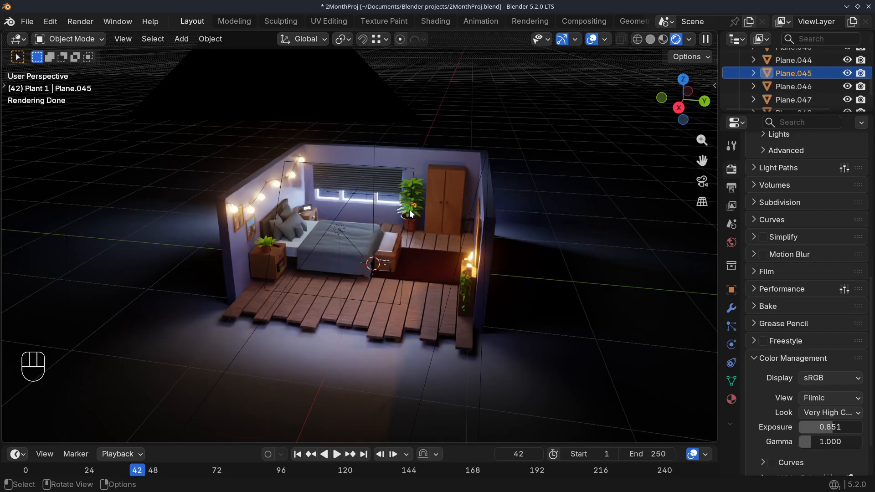
Select leaves on the plant beside the wardrobe and the shelf plant, and bring up the leaf material's settings
{"action": "left_click", "coordinate": [404, 211]}
{"action": "left_click", "coordinate": [401, 209]}
{"action": "middle_click_drag", "start_coordinate": [397, 240], "coordinate": [507, 285]}
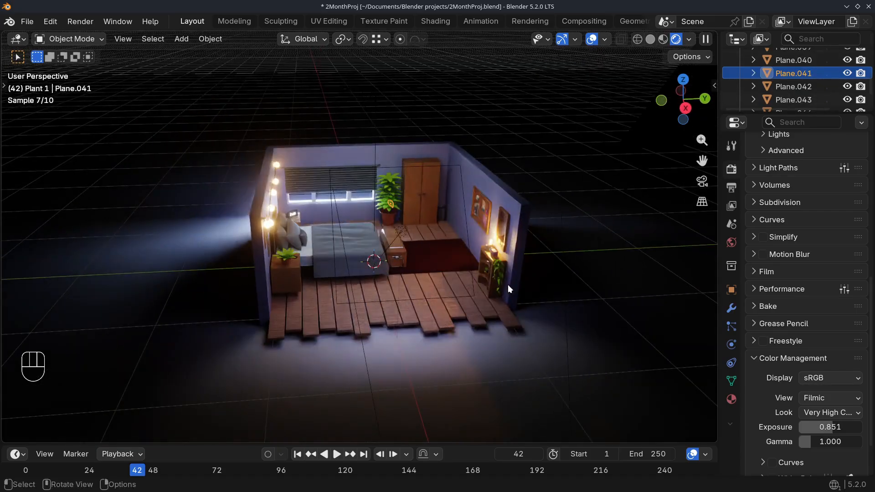
{"action": "left_click", "coordinate": [498, 268]}
{"action": "middle_click_drag", "start_coordinate": [434, 277], "coordinate": [373, 292]}
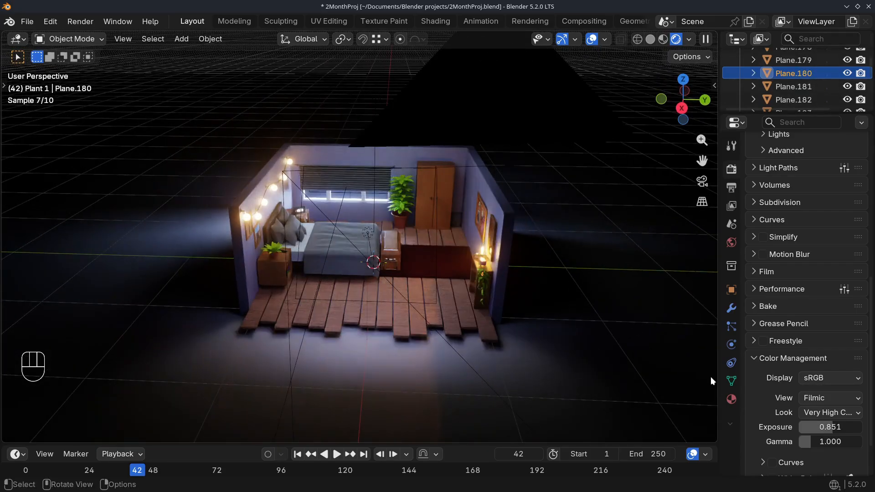
{"action": "left_click", "coordinate": [732, 400]}
{"action": "scroll", "coordinate": [797, 212], "scroll_direction": "up", "scroll_amount": 10}
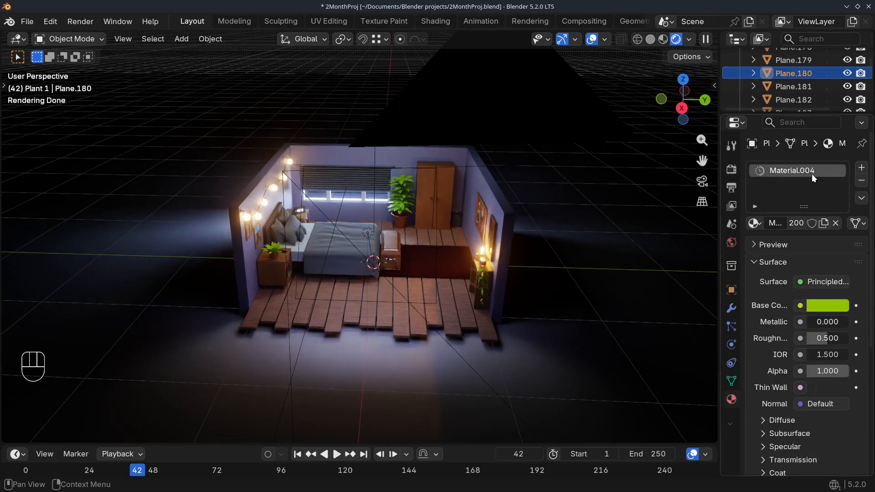
From the camera view, select a leaf of the plant beside the wardrobe and open its material nodes in the Shading workspace
{"action": "key", "text": "KP_0"}
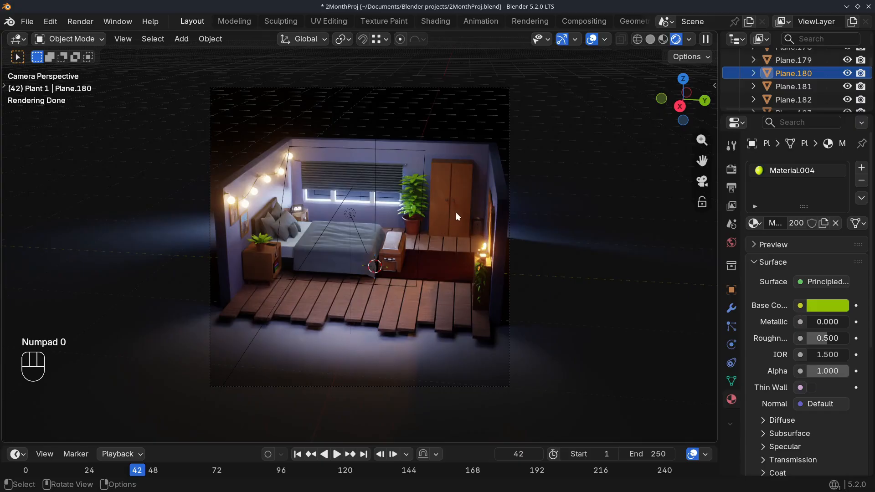
{"action": "left_click", "coordinate": [408, 210]}
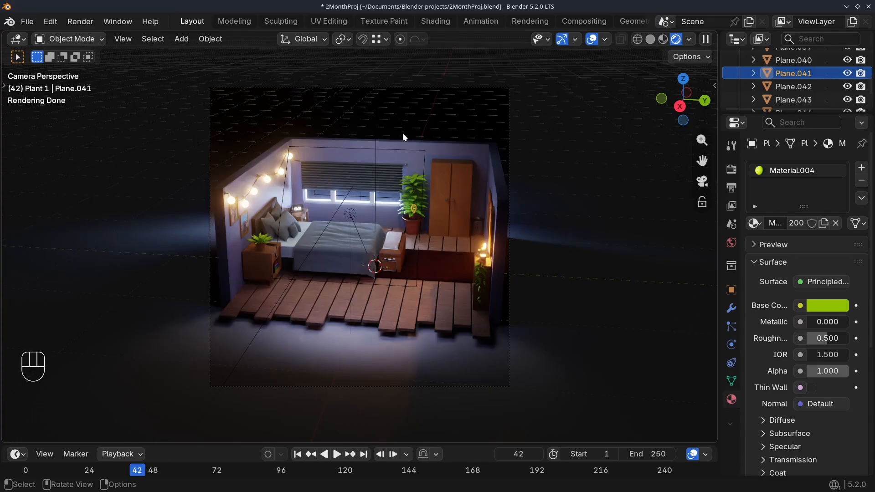
{"action": "scroll", "coordinate": [431, 23], "scroll_direction": "up", "scroll_amount": 3, "text": "ctrl+super"}
{"action": "scroll", "coordinate": [430, 23], "scroll_direction": "down", "scroll_amount": 2, "text": "ctrl+super"}
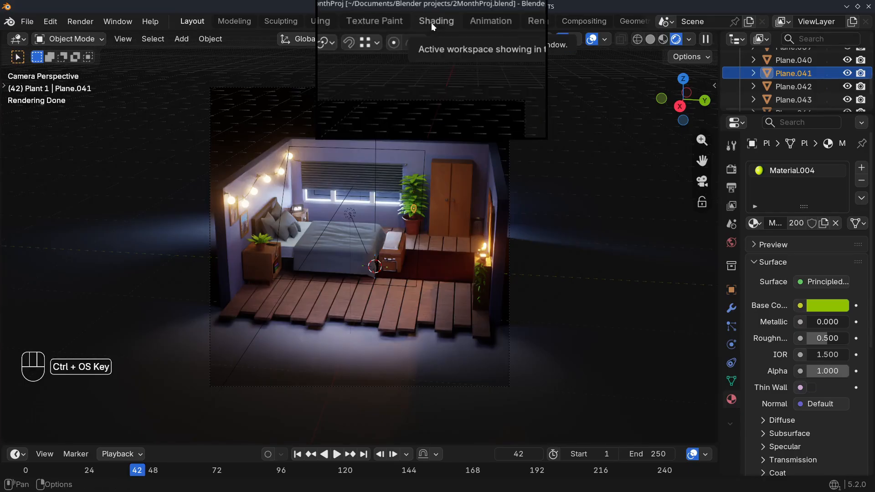
{"action": "scroll", "coordinate": [431, 23], "scroll_direction": "down", "scroll_amount": 1, "text": "ctrl+super"}
{"action": "left_click", "coordinate": [431, 23]}
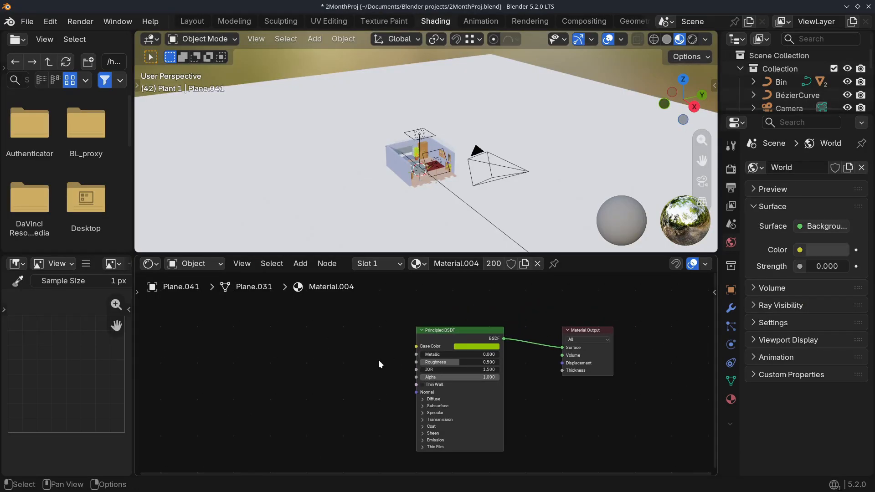
{"action": "scroll", "coordinate": [365, 359], "scroll_direction": "right", "scroll_amount": 1, "text": "ctrl"}
{"action": "scroll", "coordinate": [440, 314], "scroll_direction": "down", "scroll_amount": 1, "text": "shift"}
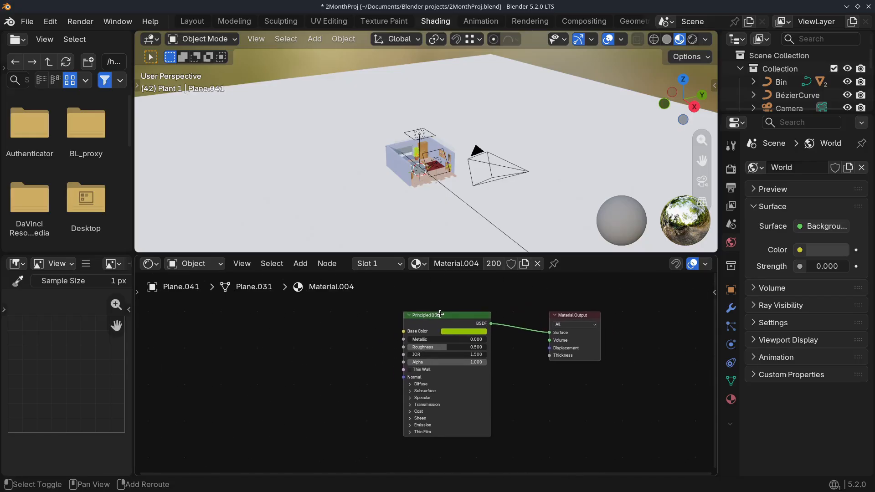
{"action": "middle_click_drag", "start_coordinate": [440, 314], "coordinate": [445, 313], "text": "shift"}
{"action": "scroll", "coordinate": [412, 318], "scroll_direction": "up", "scroll_amount": 1}
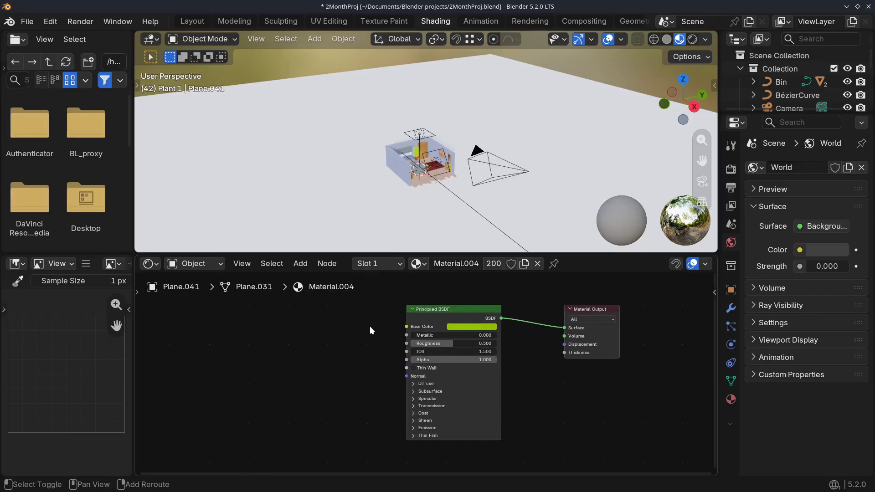
{"action": "middle_click_drag", "start_coordinate": [370, 326], "coordinate": [410, 336]}
{"action": "scroll", "coordinate": [428, 189], "scroll_direction": "left", "scroll_amount": 2}
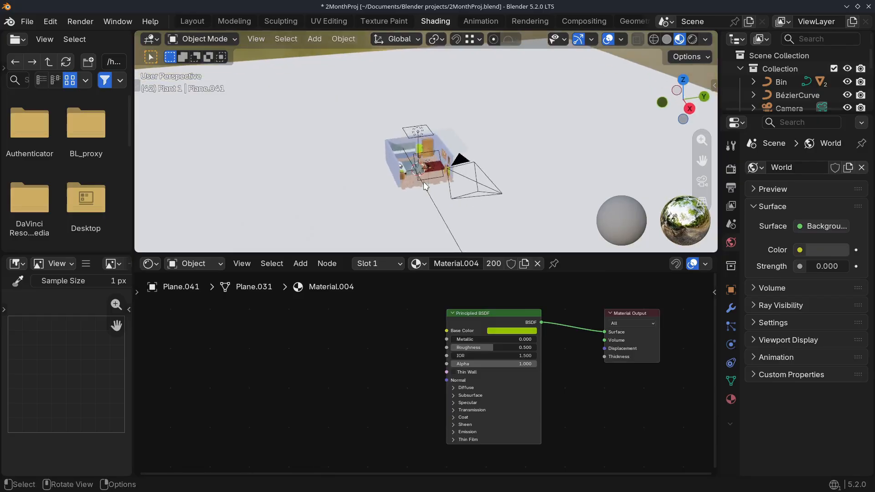
Show the Shading workspace's 3D view through the camera with Rendered shading
{"action": "key", "text": "KP_0"}
{"action": "key", "text": "z"}
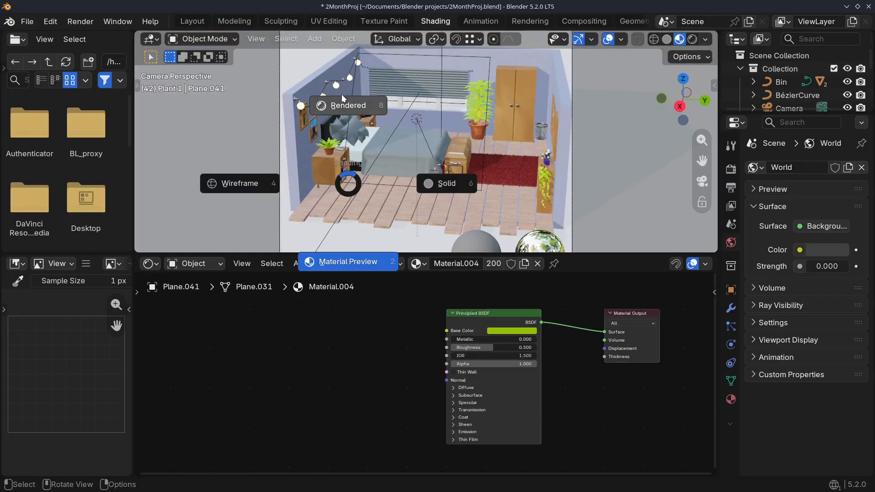
{"action": "left_click", "coordinate": [340, 94]}
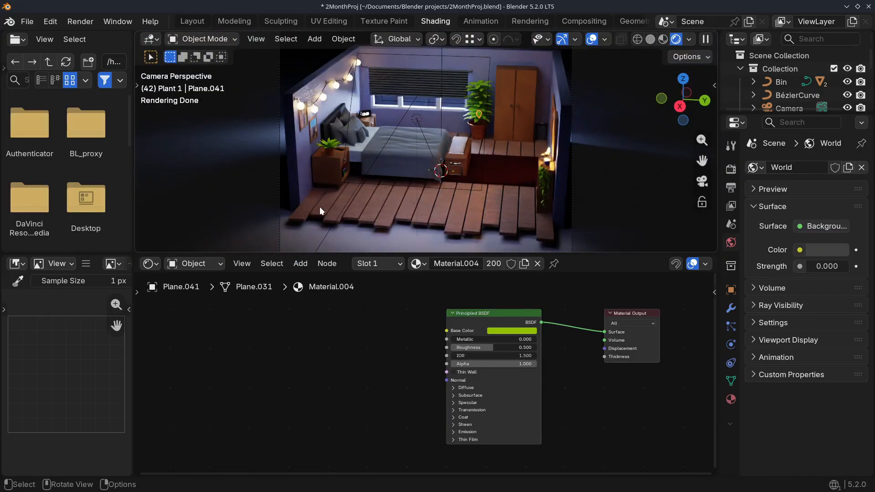
Add Object Info and Color Ramp nodes to the leaf material and connect Random to the ramp's Factor
{"action": "key", "text": "shift+a"}
{"action": "type", "text": "object"}
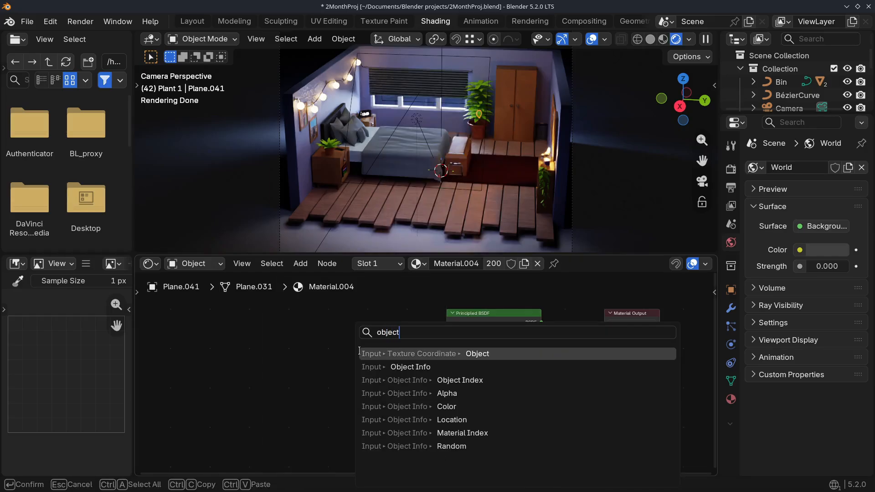
{"action": "left_click", "coordinate": [367, 365]}
{"action": "left_click", "coordinate": [260, 329]}
{"action": "key", "text": "shift+a"}
{"action": "type", "text": "ramp"}
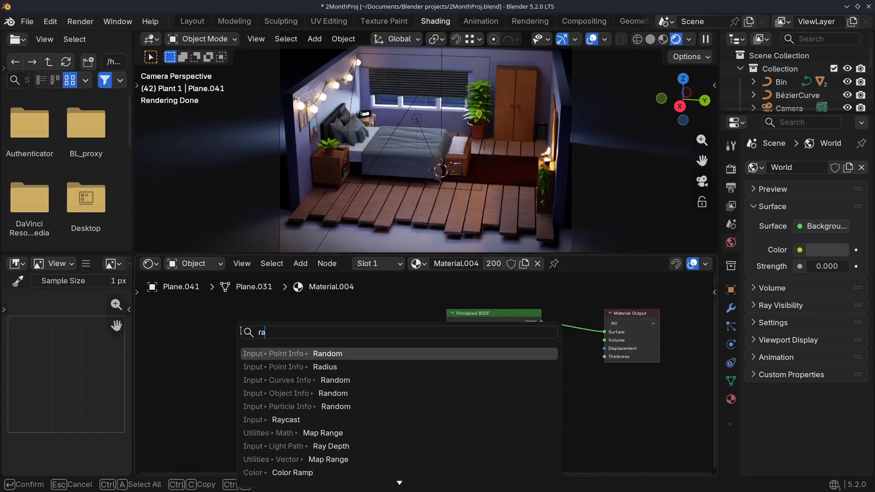
{"action": "key", "text": "Return"}
{"action": "left_click", "coordinate": [298, 400]}
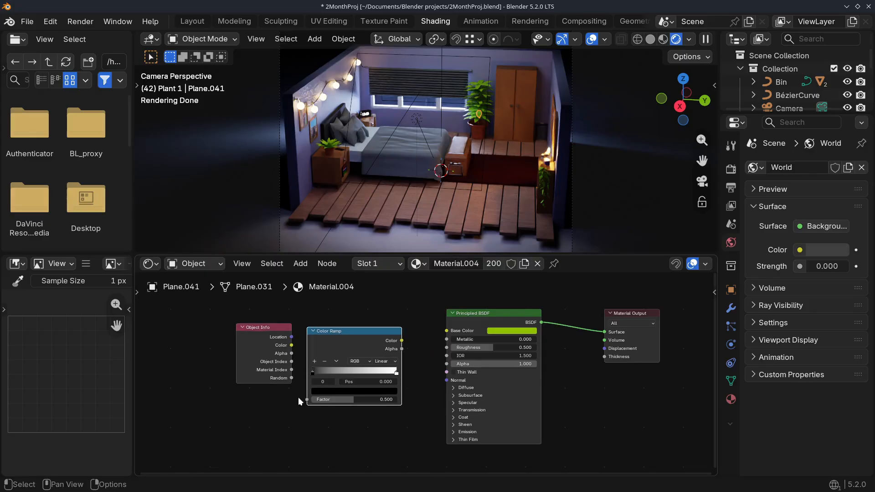
{"action": "left_click_drag", "start_coordinate": [292, 377], "coordinate": [308, 399]}
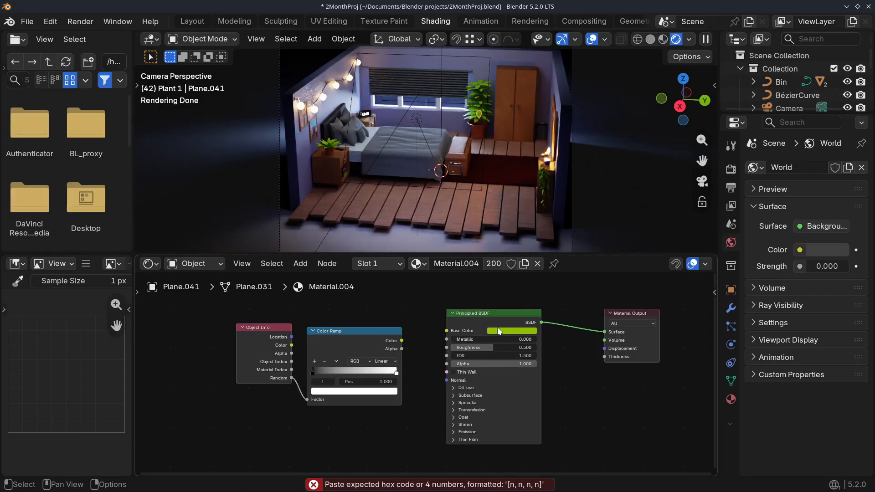
Copy the Principled BSDF's base colour #90C100FF onto the Color Ramp's stop at position 1.000
{"action": "left_click", "coordinate": [499, 330]}
{"action": "left_click", "coordinate": [517, 320]}
{"action": "key", "text": "ctrl+c"}
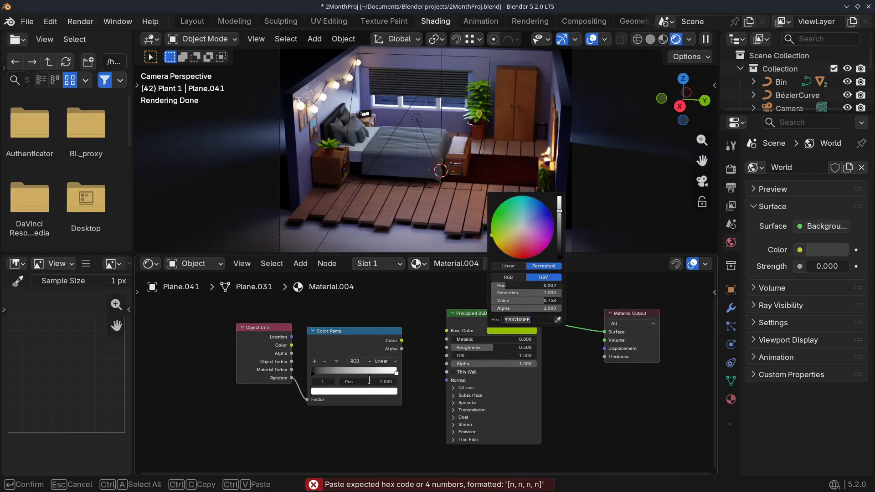
{"action": "key", "text": "Return"}
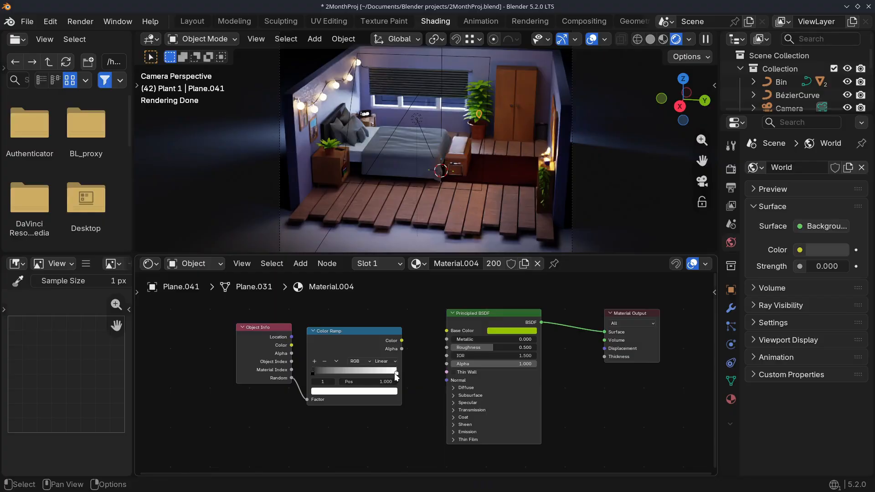
{"action": "left_click", "coordinate": [370, 391]}
{"action": "key", "text": "ctrl+v"}
Set the Color Ramp's first stop at position 0.000 to a dark yellow, #9E9D00FF
{"action": "left_click", "coordinate": [311, 372]}
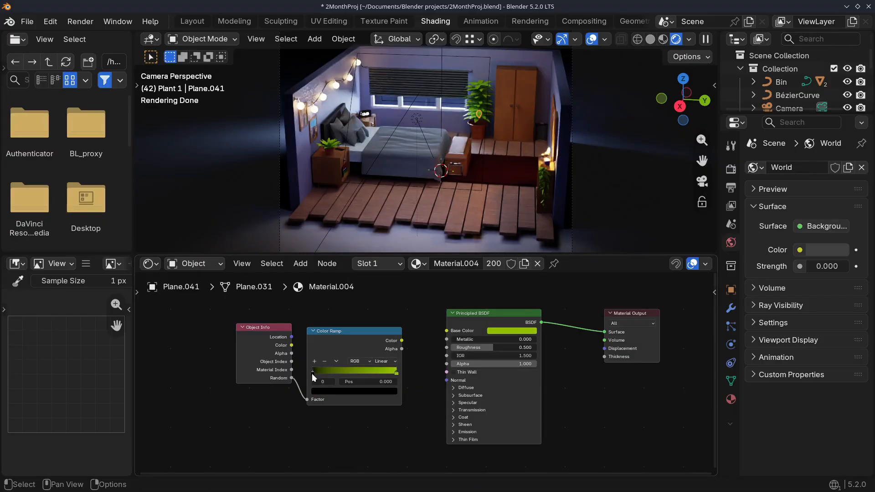
{"action": "left_click", "coordinate": [321, 390]}
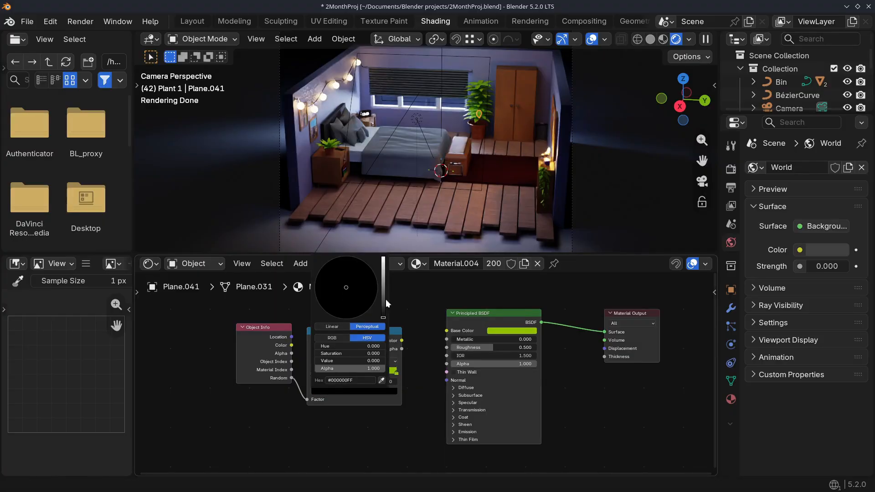
{"action": "left_click_drag", "start_coordinate": [382, 291], "coordinate": [382, 280]}
{"action": "left_click_drag", "start_coordinate": [324, 291], "coordinate": [319, 303]}
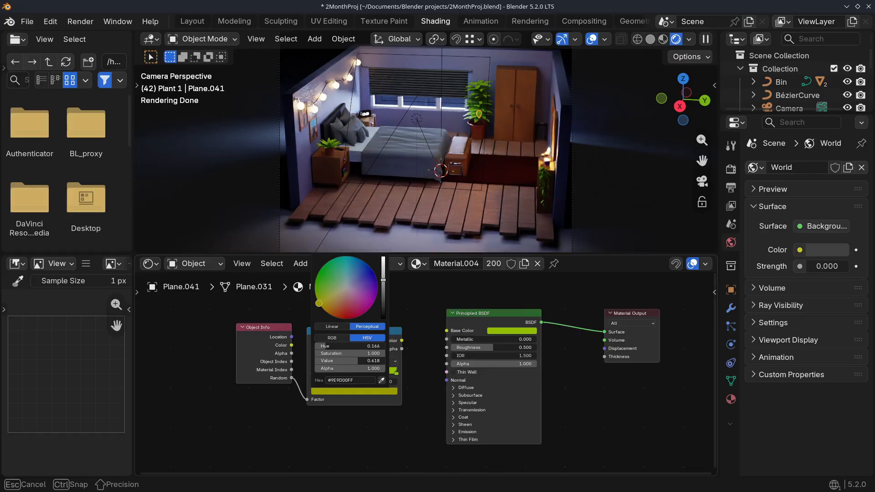
Zoom in on the bedside plant and connect the Color Ramp's Color output to the Principled BSDF's Base Color
{"action": "scroll", "coordinate": [342, 419], "scroll_direction": "down", "scroll_amount": 1}
{"action": "scroll", "coordinate": [353, 386], "scroll_direction": "up", "scroll_amount": 2}
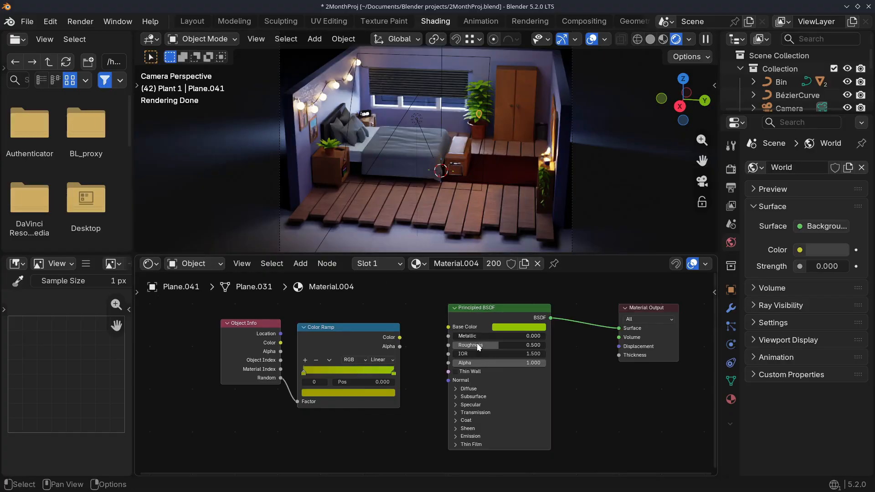
{"action": "scroll", "coordinate": [372, 218], "scroll_direction": "up", "scroll_amount": 6}
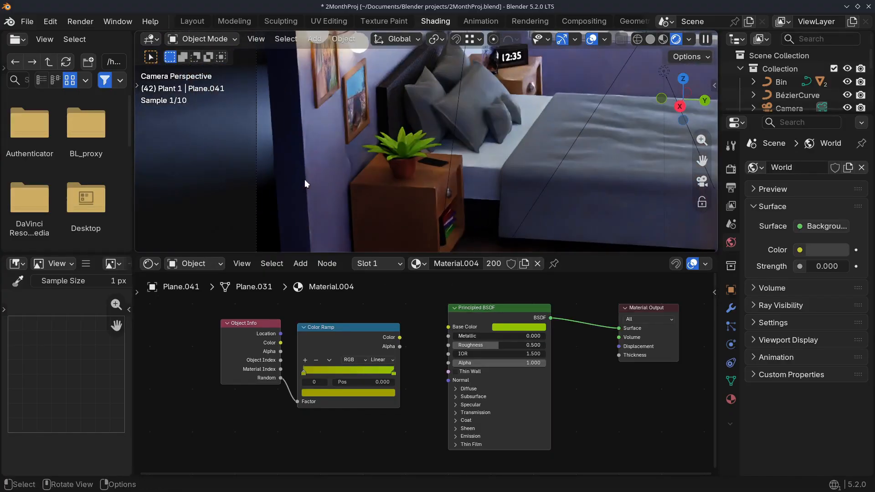
{"action": "scroll", "coordinate": [304, 183], "scroll_direction": "up", "scroll_amount": 4}
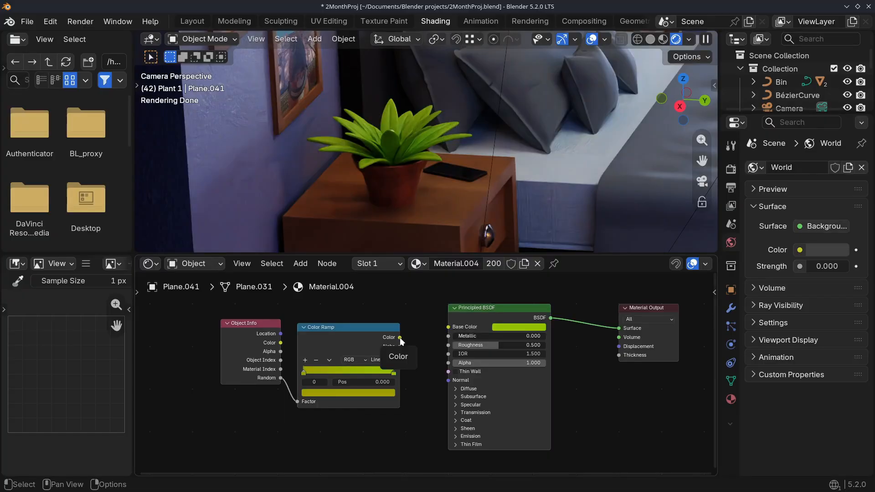
{"action": "left_click_drag", "start_coordinate": [400, 337], "coordinate": [447, 325]}
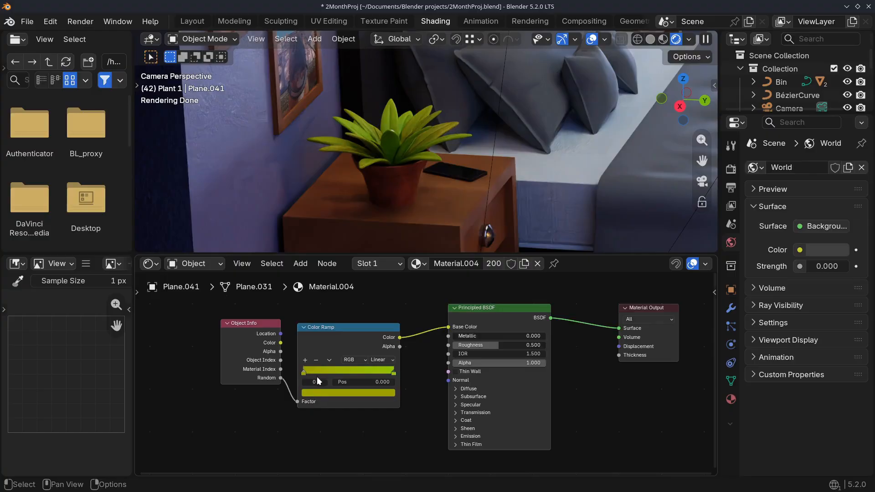
Try red #C10105FF on the Color Ramp's last stop, then undo the colour change
{"action": "left_click", "coordinate": [393, 372]}
{"action": "left_click", "coordinate": [358, 392]}
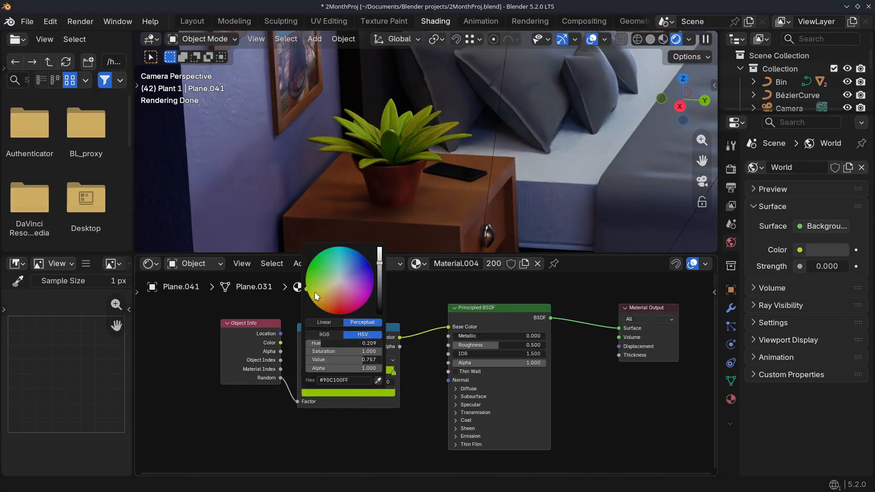
{"action": "left_click_drag", "start_coordinate": [315, 295], "coordinate": [327, 311]}
{"action": "left_click_drag", "start_coordinate": [342, 314], "coordinate": [340, 314]}
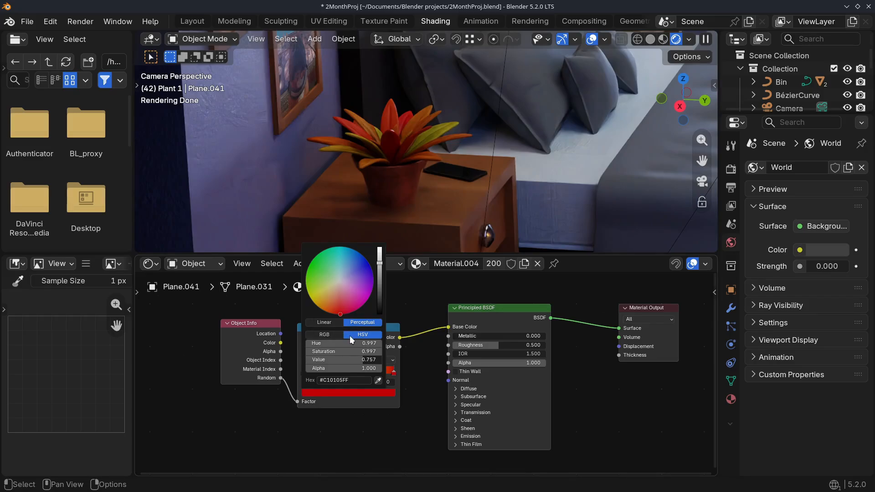
{"action": "key", "text": "ctrl+z"}
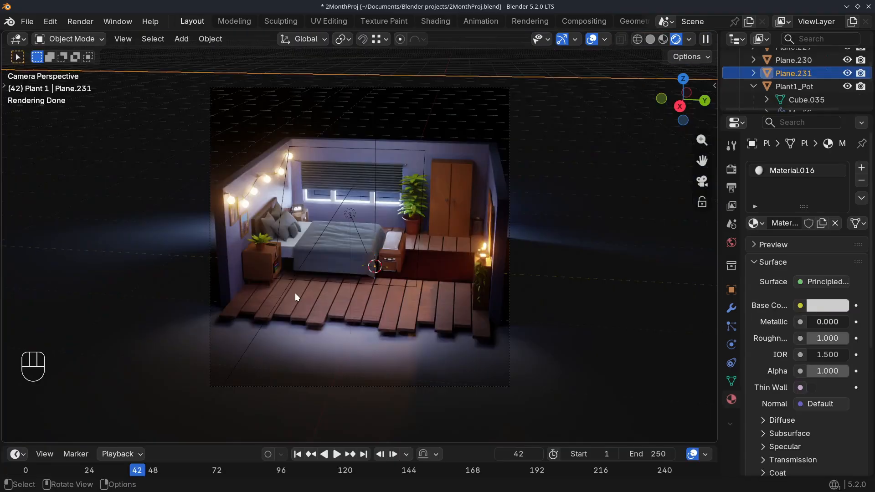
Examine the pinboard on the wall and the area around the lit shelf beside it up close
{"action": "mouse_move", "coordinate": [292, 294]}
{"action": "middle_mouse_down"}
{"action": "mouse_move", "coordinate": [337, 269]}
{"action": "mouse_move", "coordinate": [327, 256]}
{"action": "mouse_move", "coordinate": [339, 250]}
{"action": "mouse_move", "coordinate": [292, 272]}
{"action": "middle_mouse_up"}
{"action": "scroll", "coordinate": [327, 256], "scroll_direction": "up", "scroll_amount": 7}
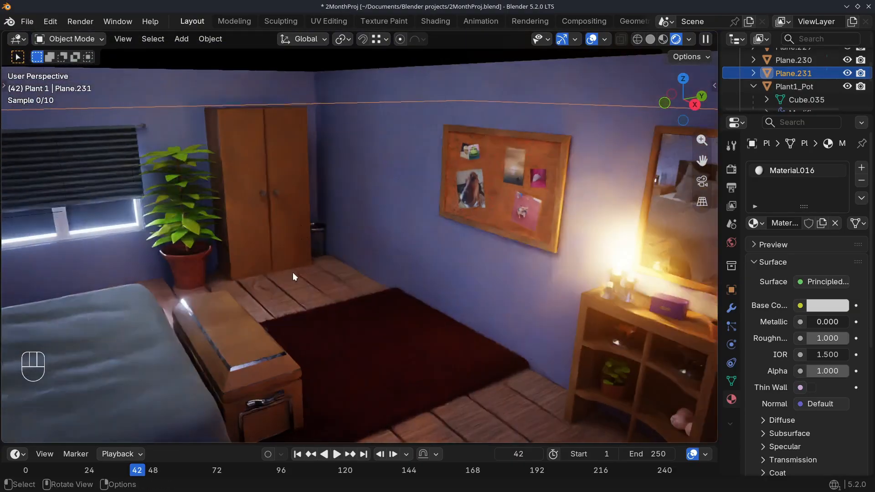
{"action": "scroll", "coordinate": [292, 273], "scroll_direction": "up", "scroll_amount": 4}
{"action": "middle_click_drag", "start_coordinate": [404, 249], "coordinate": [301, 285], "text": "shift"}
{"action": "middle_click_drag", "start_coordinate": [301, 285], "coordinate": [407, 261]}
{"action": "middle_click_drag", "start_coordinate": [424, 259], "coordinate": [280, 264], "text": "shift"}
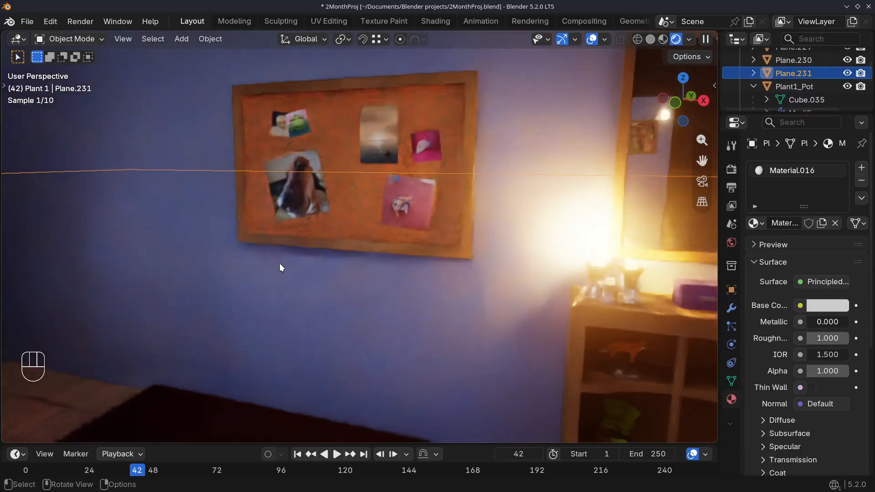
{"action": "scroll", "coordinate": [280, 263], "scroll_direction": "up", "scroll_amount": 8}
{"action": "middle_click_drag", "start_coordinate": [438, 191], "coordinate": [260, 303], "text": "shift"}
{"action": "scroll", "coordinate": [291, 273], "scroll_direction": "up", "scroll_amount": 2}
{"action": "middle_click_drag", "start_coordinate": [360, 219], "coordinate": [353, 234], "text": "shift"}
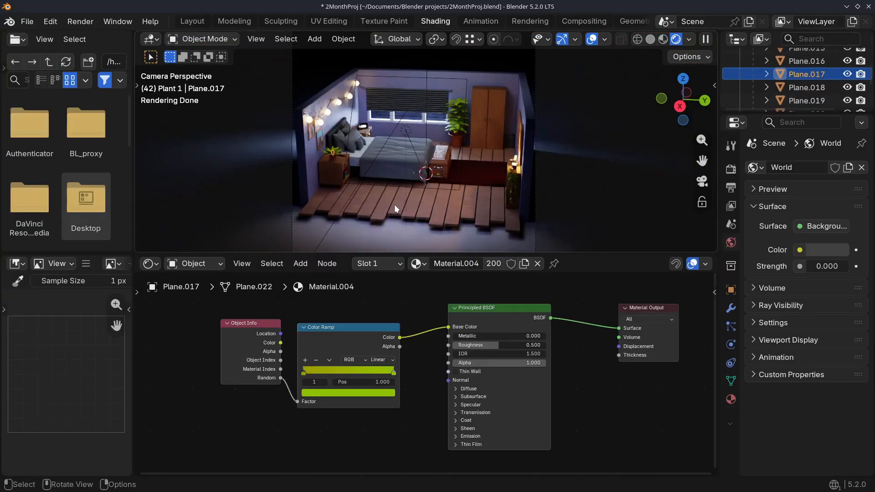
Select a floor plank below the bed and open its Wood Floor node group for editing
{"action": "left_click", "coordinate": [372, 204]}
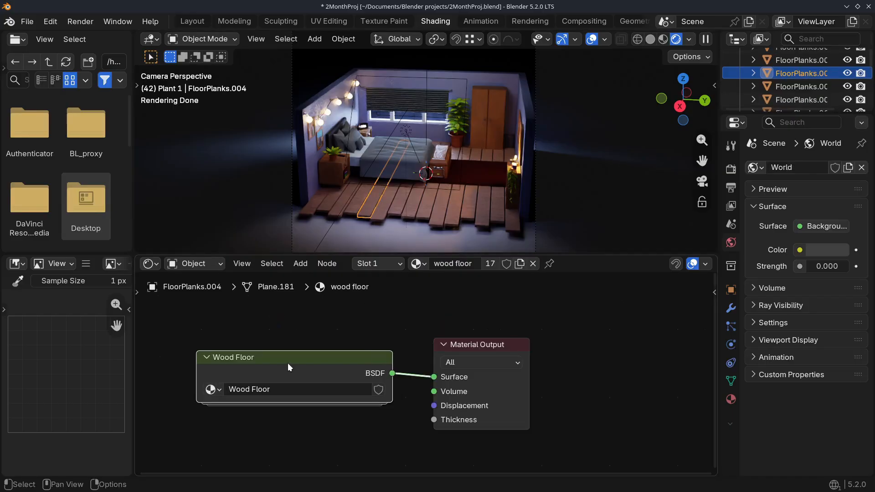
{"action": "key", "text": "Tab"}
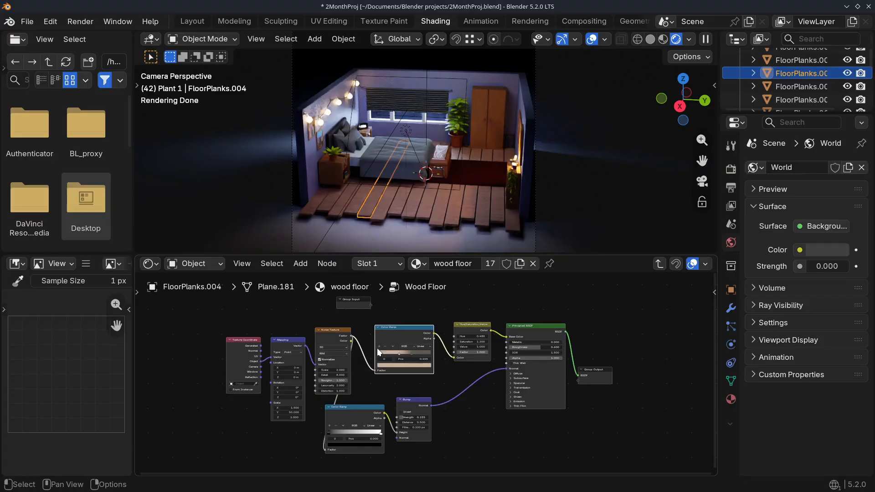
{"action": "scroll", "coordinate": [380, 340], "scroll_direction": "down", "scroll_amount": 2, "text": "shift"}
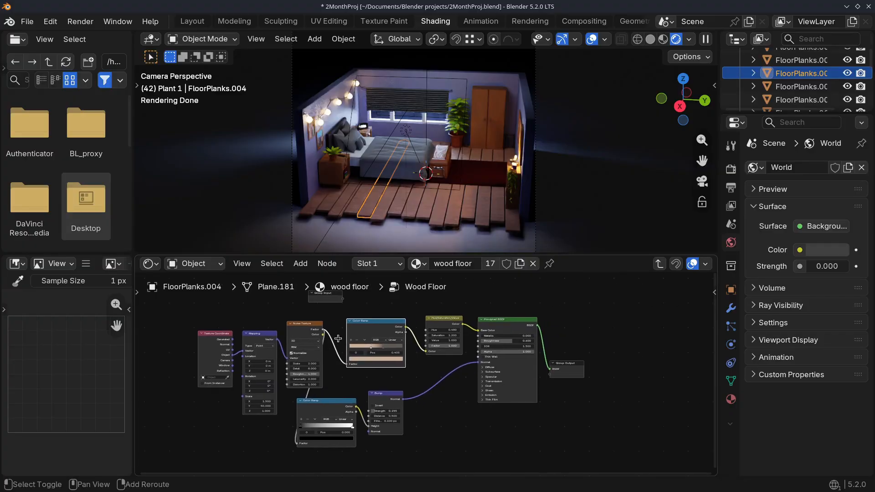
{"action": "middle_click_drag", "start_coordinate": [395, 318], "coordinate": [375, 328]}
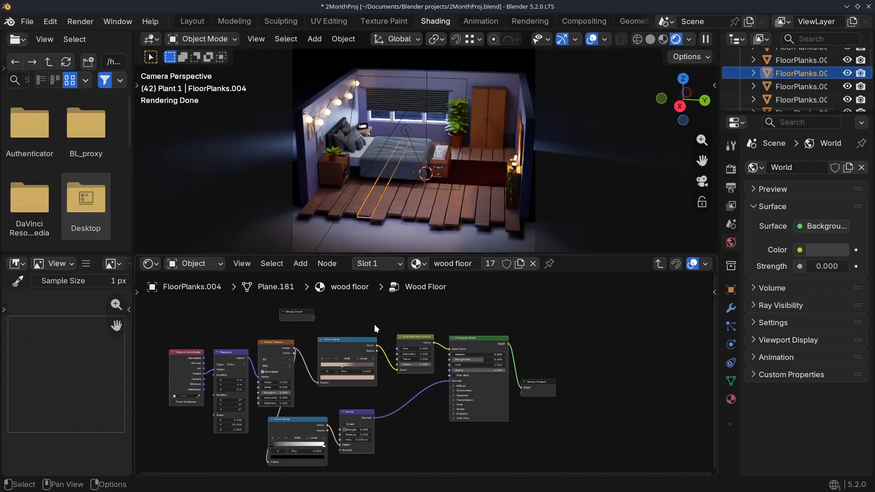
Add an Object Info node and a second Color Ramp node above the existing nodes in the Wood Floor group
{"action": "key", "text": "shift+a"}
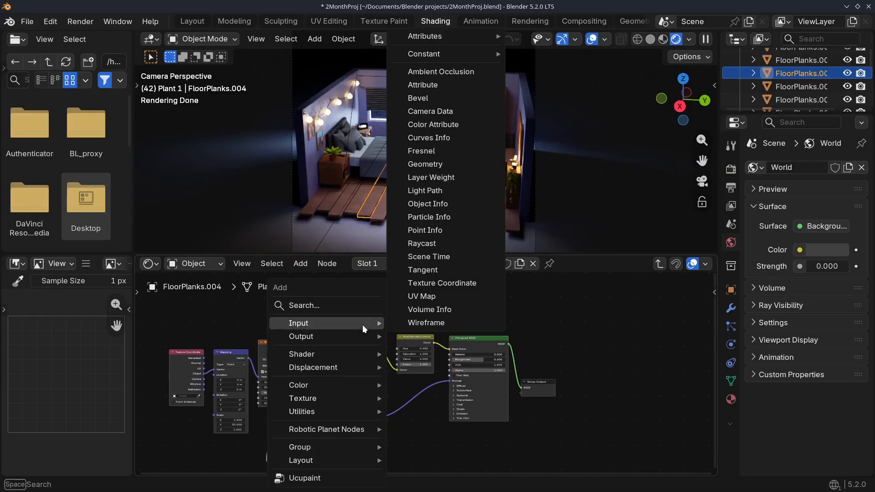
{"action": "type", "text": "objec"}
{"action": "key", "text": "Return"}
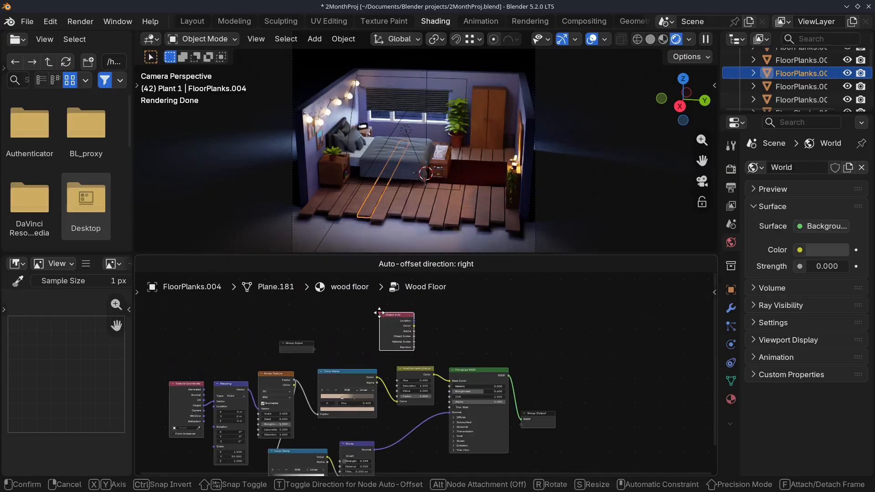
{"action": "left_click", "coordinate": [387, 310]}
{"action": "key", "text": "shift+a"}
{"action": "type", "text": "ramp"}
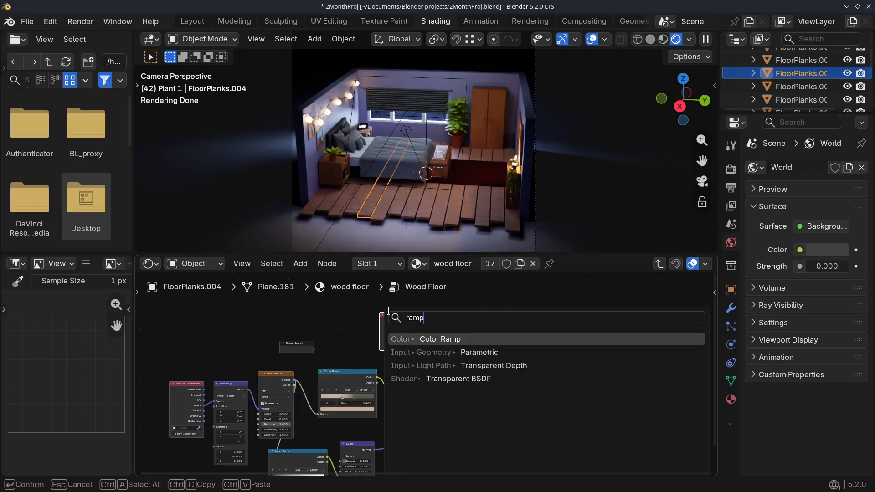
{"action": "key", "text": "Return"}
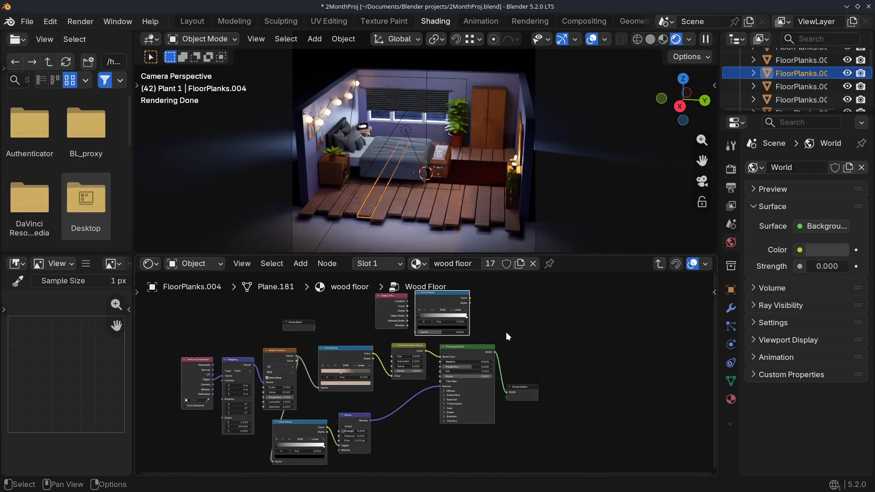
Move the wood texture nodes away from the Principled BSDF to make room, and shift the Object Info and new Color Ramp along with them
{"action": "middle_click_drag", "start_coordinate": [375, 344], "coordinate": [350, 345]}
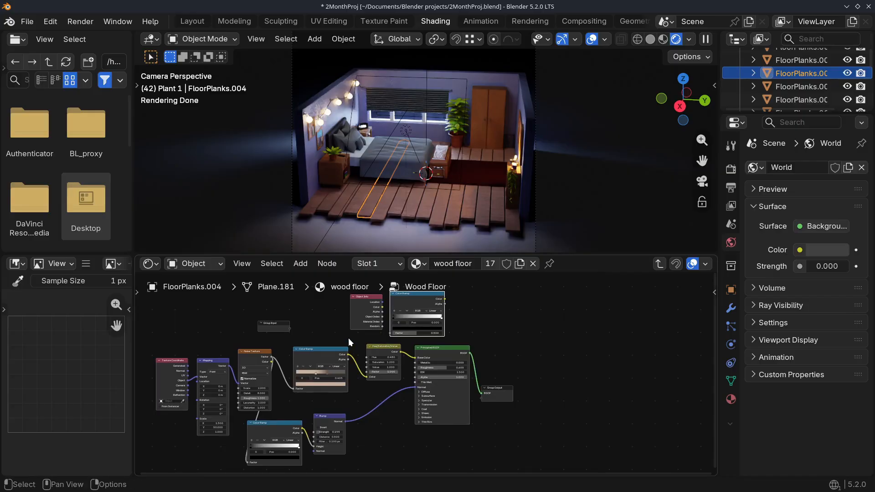
{"action": "scroll", "coordinate": [373, 369], "scroll_direction": "up", "scroll_amount": 3}
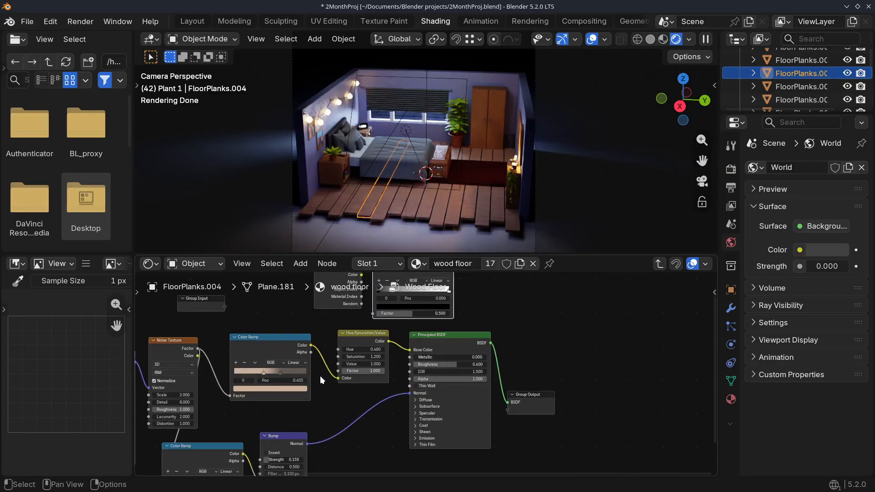
{"action": "mouse_move", "coordinate": [337, 368]}
{"action": "middle_mouse_down"}
{"action": "mouse_move", "coordinate": [327, 386]}
{"action": "mouse_move", "coordinate": [353, 376]}
{"action": "mouse_move", "coordinate": [342, 371]}
{"action": "middle_mouse_up"}
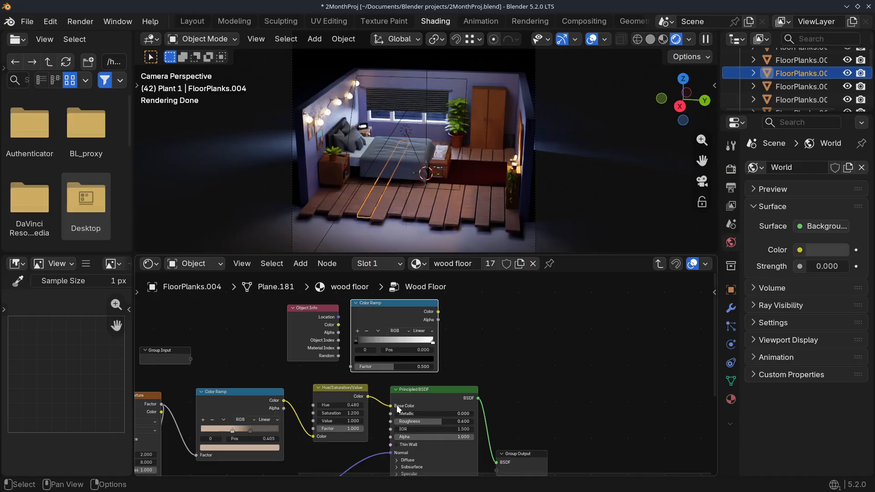
{"action": "middle_click_drag", "start_coordinate": [392, 405], "coordinate": [410, 380]}
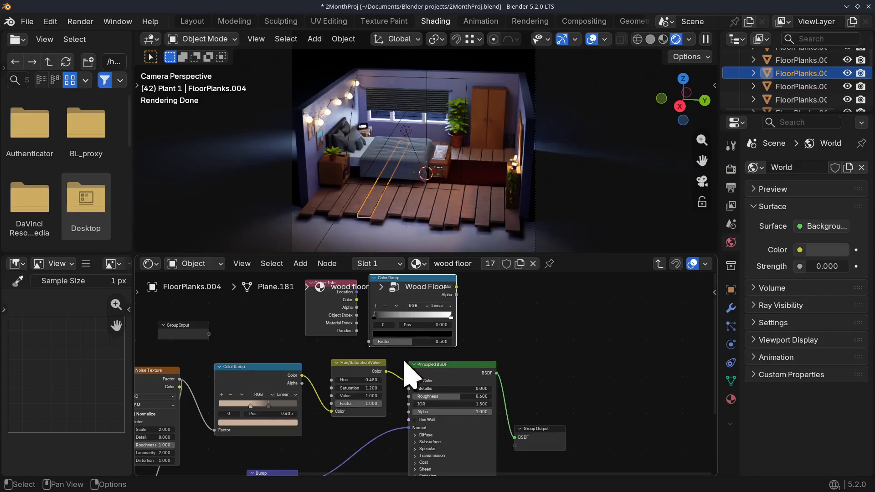
{"action": "middle_click_drag", "start_coordinate": [386, 380], "coordinate": [348, 419]}
{"action": "key", "text": "Home"}
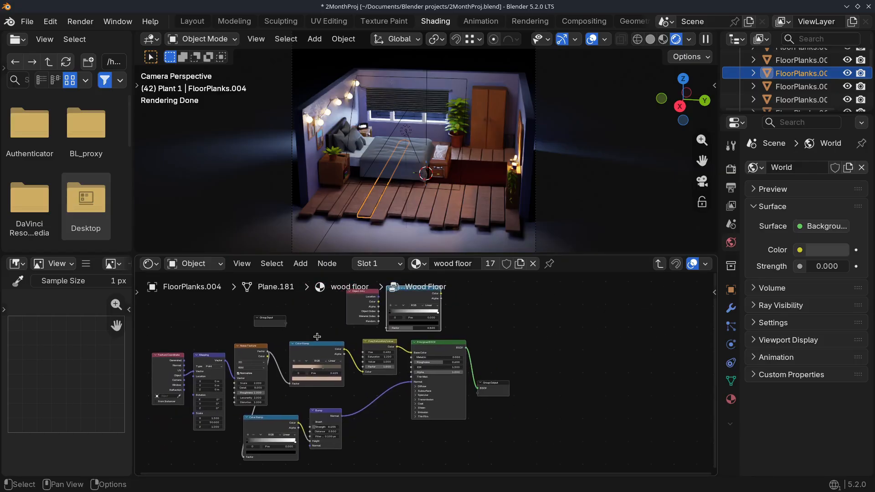
{"action": "left_click_drag", "start_coordinate": [156, 346], "coordinate": [379, 459]}
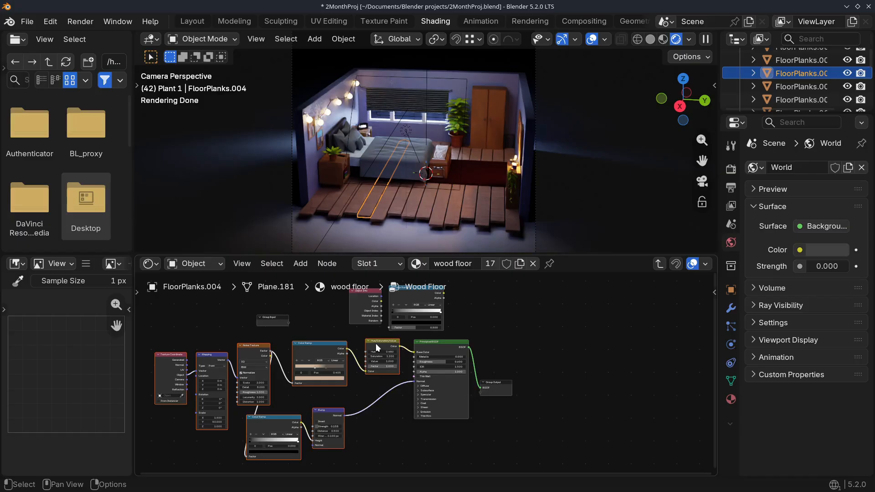
{"action": "left_click_drag", "start_coordinate": [375, 344], "coordinate": [278, 352]}
{"action": "scroll", "coordinate": [278, 351], "scroll_direction": "down", "scroll_amount": 1}
{"action": "left_click_drag", "start_coordinate": [355, 295], "coordinate": [421, 313]}
{"action": "left_click_drag", "start_coordinate": [409, 311], "coordinate": [365, 309]}
{"action": "scroll", "coordinate": [387, 369], "scroll_direction": "up", "scroll_amount": 1}
Insert a Mix Color node on the link between Hue/Saturation/Value and the Principled BSDF's Base Color
{"action": "key", "text": "shift+a"}
{"action": "type", "text": "mix color"}
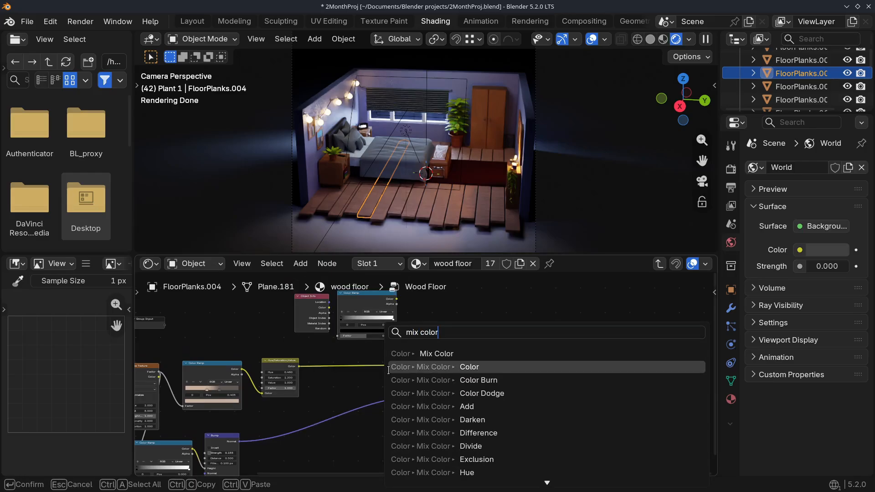
{"action": "left_click", "coordinate": [388, 366]}
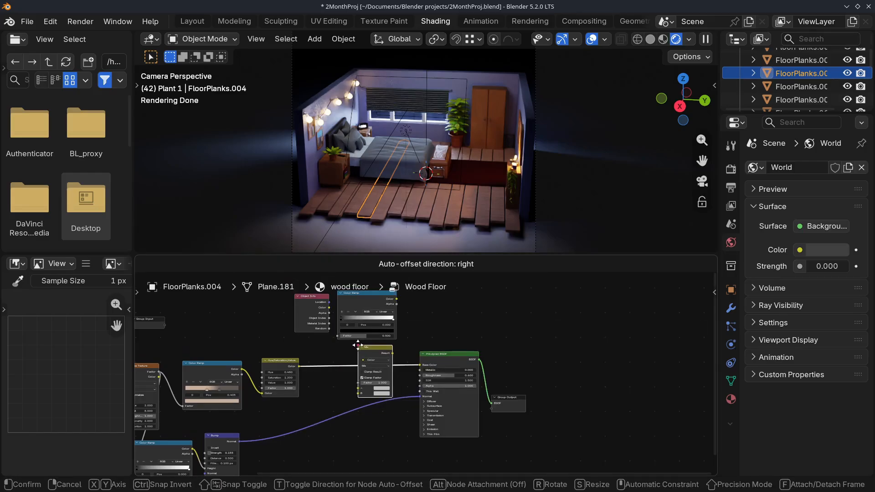
{"action": "left_click", "coordinate": [362, 344]}
{"action": "scroll", "coordinate": [299, 385], "scroll_direction": "up", "scroll_amount": 2}
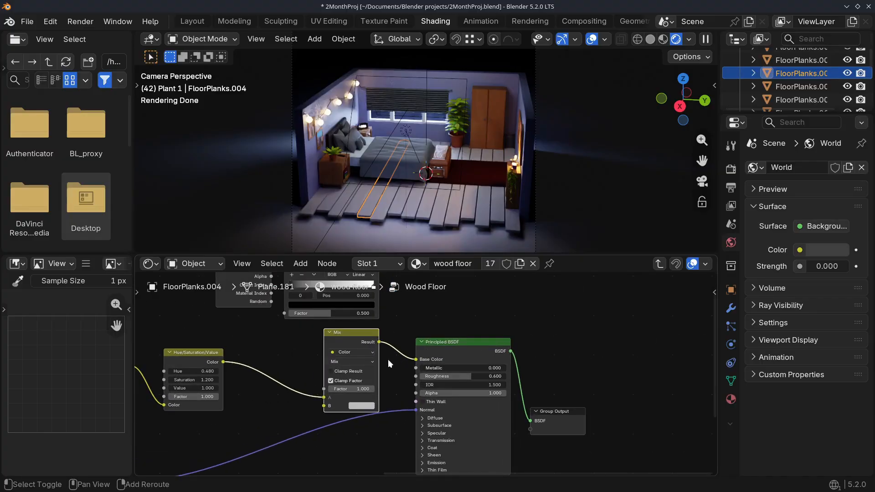
Connect the Object Info's Random output to the new Color Ramp's Factor input
{"action": "middle_click_drag", "start_coordinate": [387, 359], "coordinate": [447, 367], "text": "shift"}
{"action": "scroll", "coordinate": [406, 373], "scroll_direction": "up", "scroll_amount": 3}
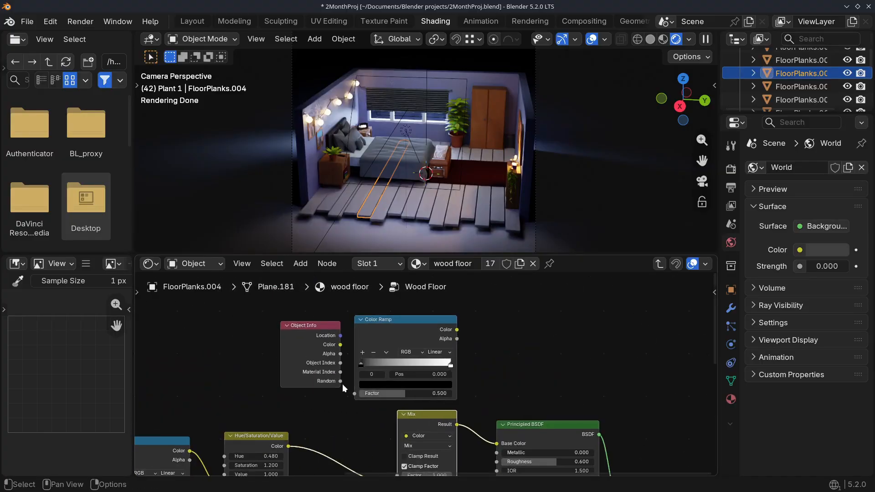
{"action": "left_click_drag", "start_coordinate": [340, 380], "coordinate": [355, 393]}
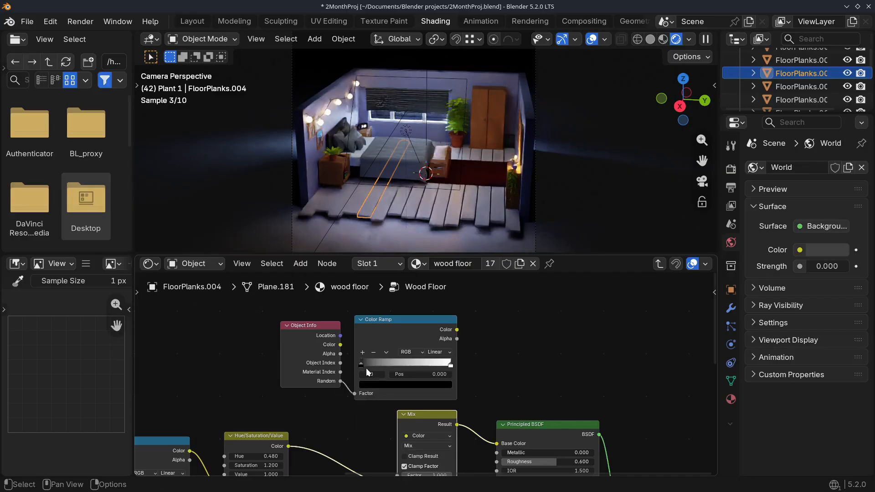
Copy colour #C9AF99FF from the original wood Color Ramp's first stop to the new Color Ramp's last stop
{"action": "middle_click_drag", "start_coordinate": [327, 421], "coordinate": [402, 351], "text": "shift"}
{"action": "left_click", "coordinate": [209, 438]}
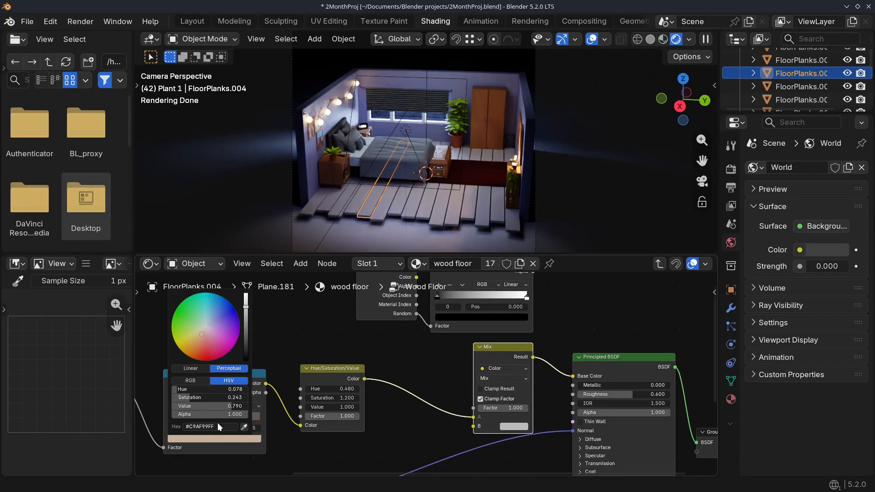
{"action": "left_click", "coordinate": [217, 427]}
{"action": "left_click", "coordinate": [210, 427]}
{"action": "key", "text": "ctrl+c"}
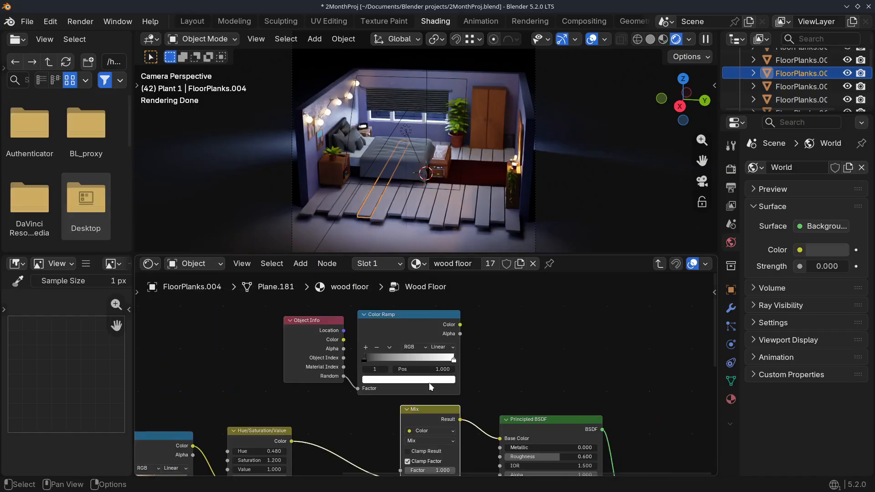
{"action": "left_click", "coordinate": [423, 381]}
{"action": "left_click", "coordinate": [409, 368]}
{"action": "key", "text": "ctrl+v"}
{"action": "key", "text": "Return"}
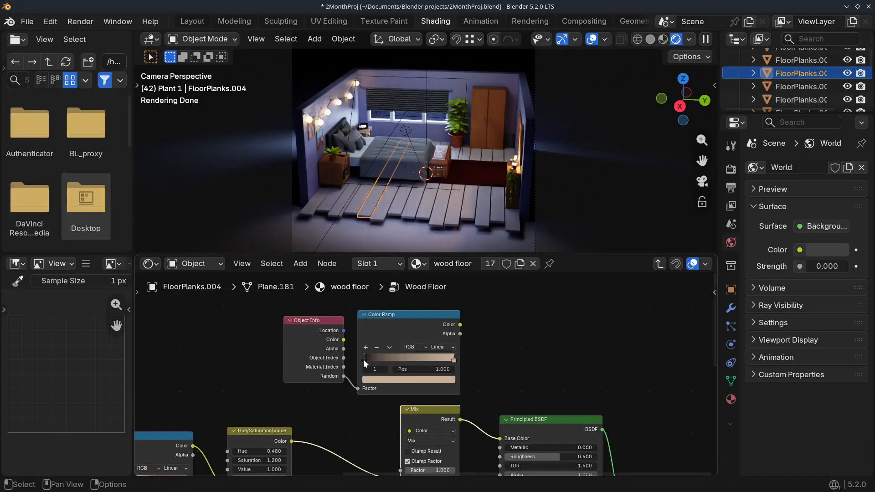
Set the new Color Ramp's first stop to the red #A82011FF
{"action": "left_click", "coordinate": [363, 358]}
{"action": "left_click", "coordinate": [389, 378]}
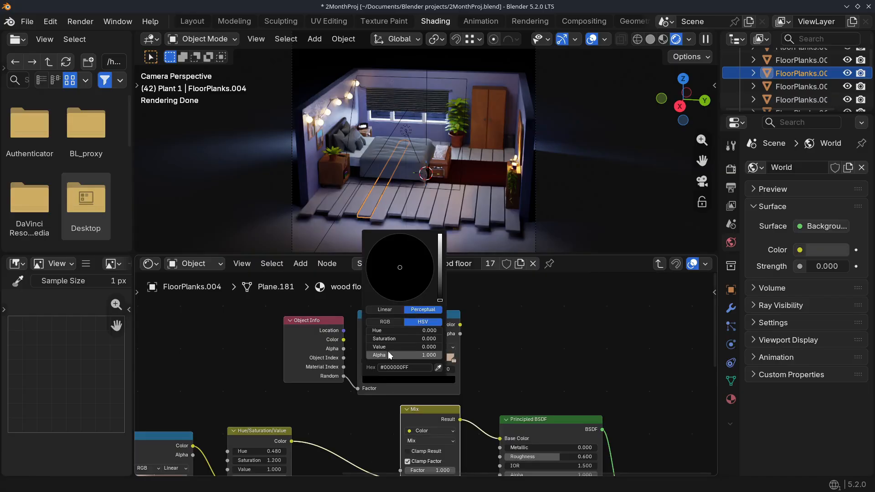
{"action": "left_click_drag", "start_coordinate": [436, 279], "coordinate": [439, 256]}
{"action": "left_click_drag", "start_coordinate": [404, 288], "coordinate": [396, 297]}
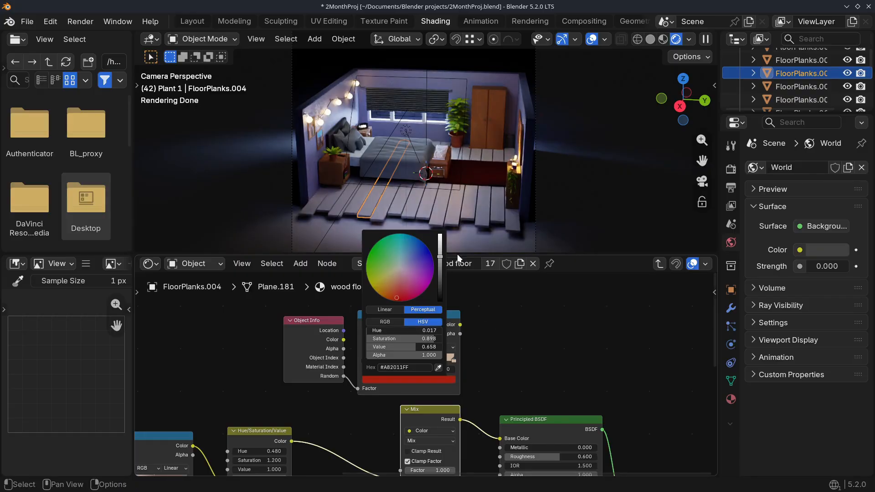
Connect the new Color Ramp's Color output to the Mix node's B input and set the Mix Factor to 0.05
{"action": "middle_click_drag", "start_coordinate": [406, 376], "coordinate": [404, 348], "text": "shift"}
{"action": "scroll", "coordinate": [388, 342], "scroll_direction": "down", "scroll_amount": 2}
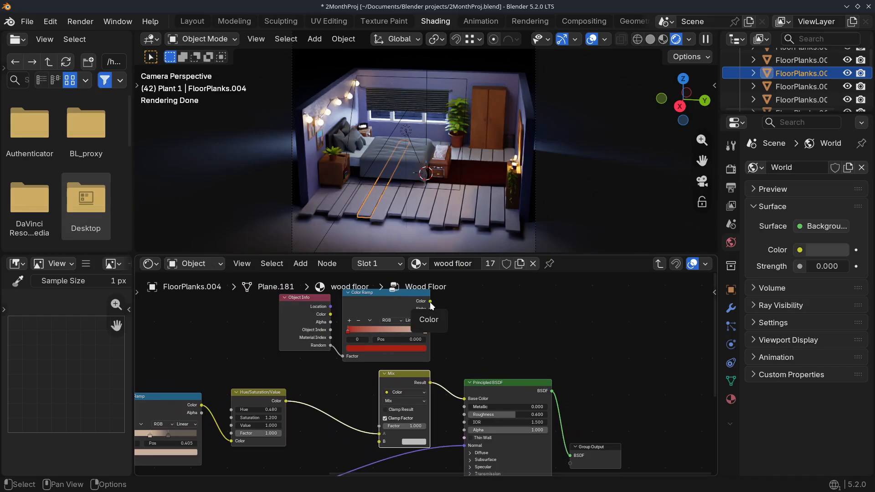
{"action": "left_click_drag", "start_coordinate": [430, 301], "coordinate": [380, 436]}
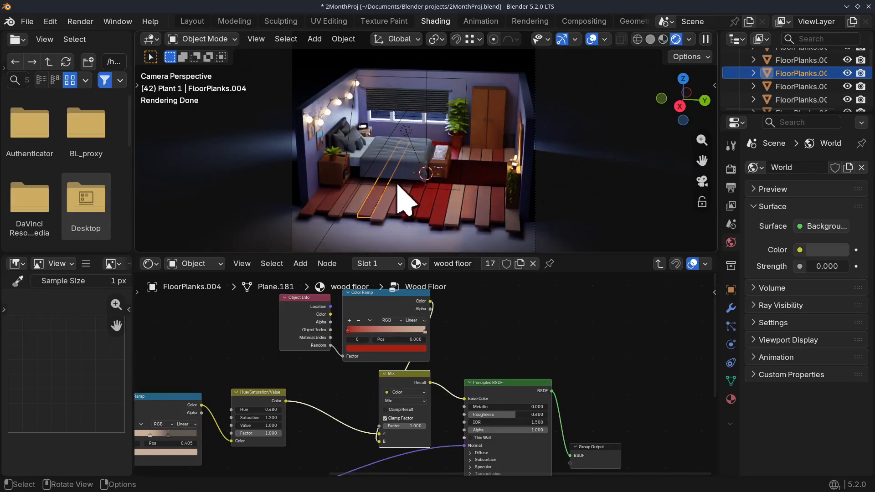
{"action": "left_click", "coordinate": [405, 426]}
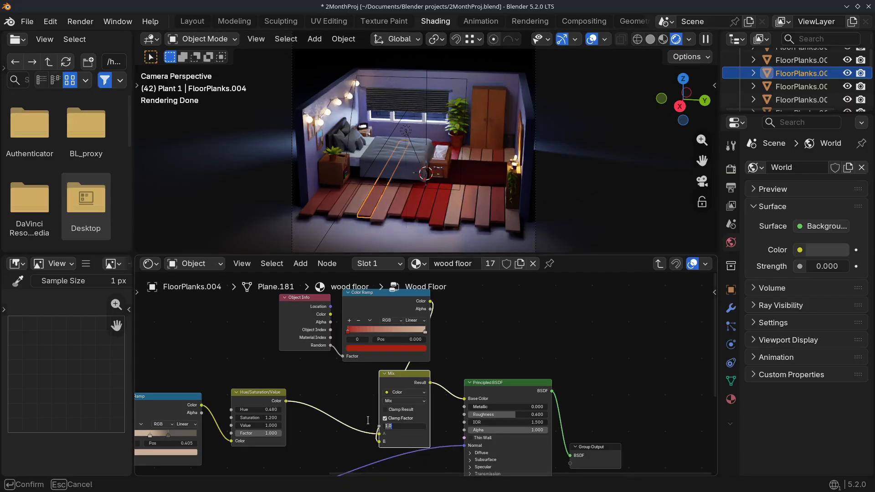
{"action": "type", "text": "0.05"}
{"action": "key", "text": "Return"}
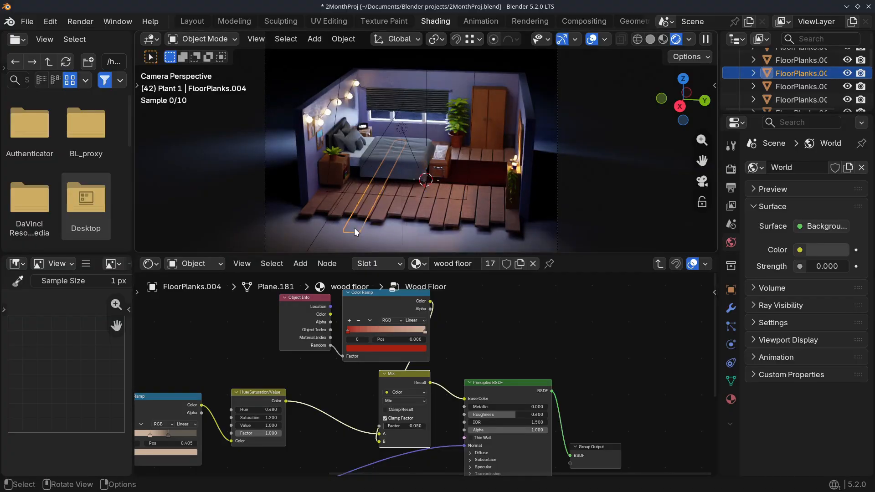
Compare the floor planks up close with the Mix Factor at 0 and again at 0.05
{"action": "middle_click_drag", "start_coordinate": [354, 228], "coordinate": [381, 196]}
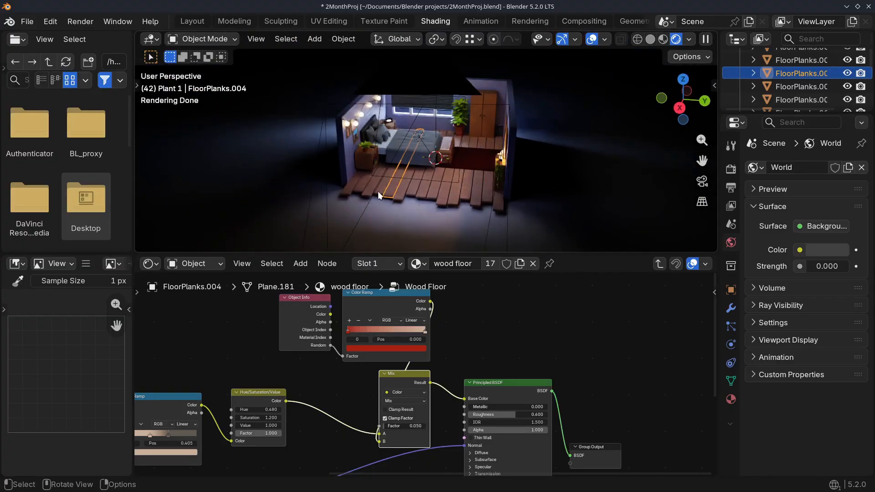
{"action": "scroll", "coordinate": [381, 196], "scroll_direction": "up", "scroll_amount": 5}
{"action": "left_click", "coordinate": [403, 426]}
{"action": "type", "text": "0"}
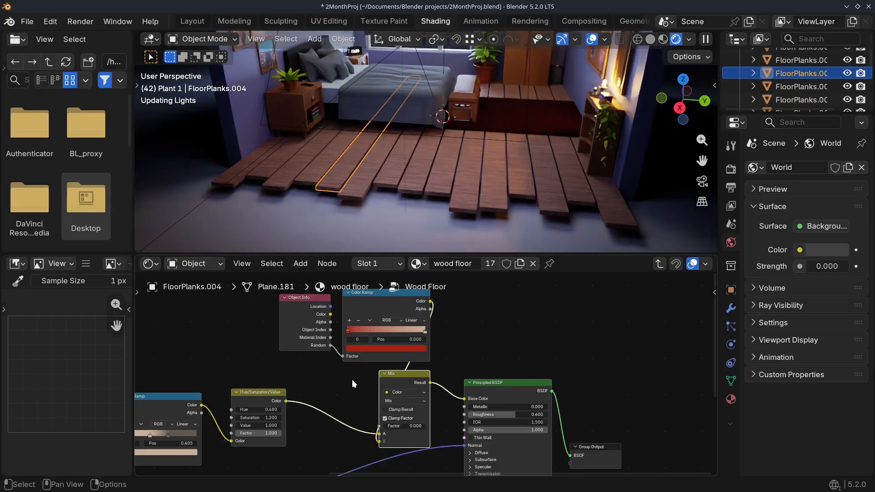
{"action": "type", "text": ".05"}
{"action": "key", "text": "Return"}
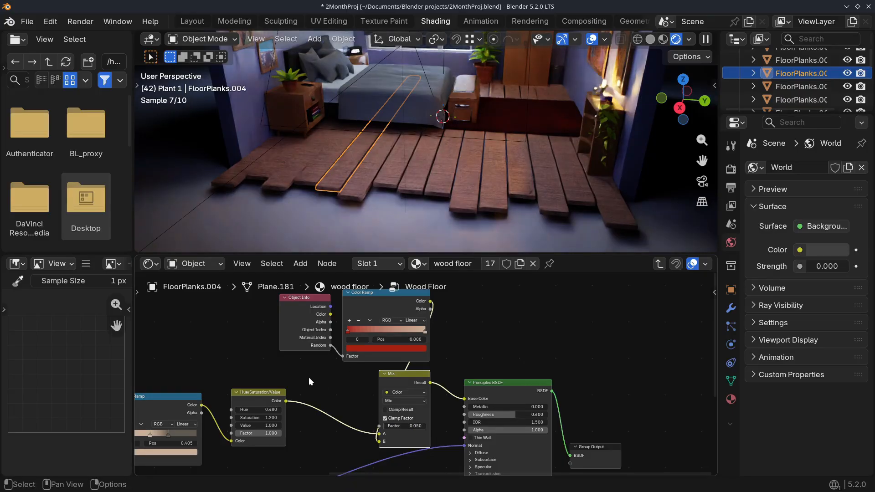
Try a Mix Factor of 0.2 on the floor planks, then set the Factor to 0.1
{"action": "left_click", "coordinate": [398, 425]}
{"action": "key", "text": "BackSpace"}
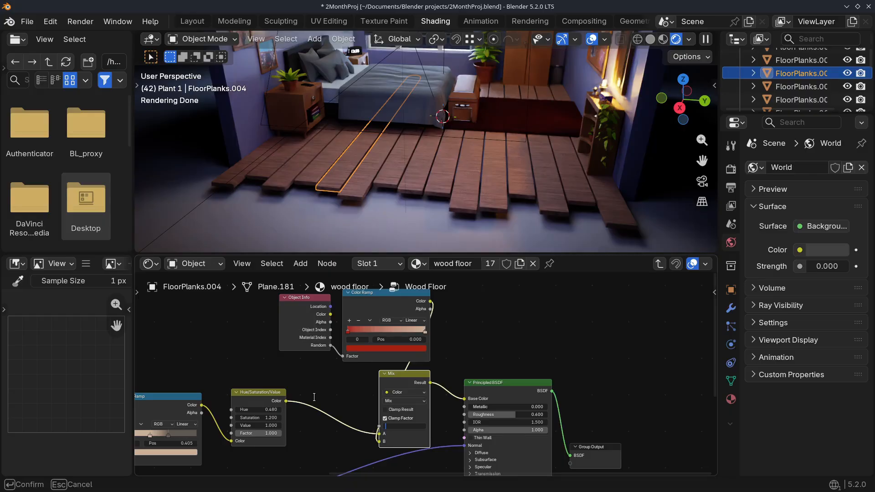
{"action": "type", "text": "0.2"}
{"action": "key", "text": "Return"}
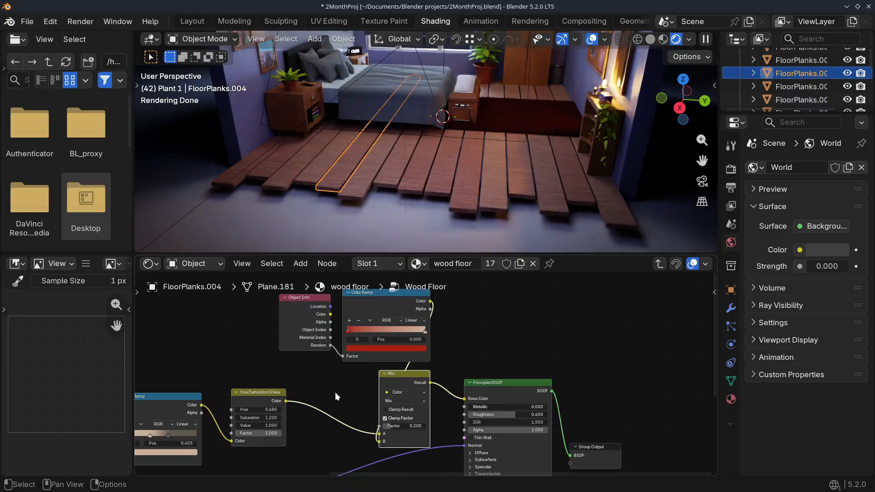
{"action": "left_click", "coordinate": [399, 427]}
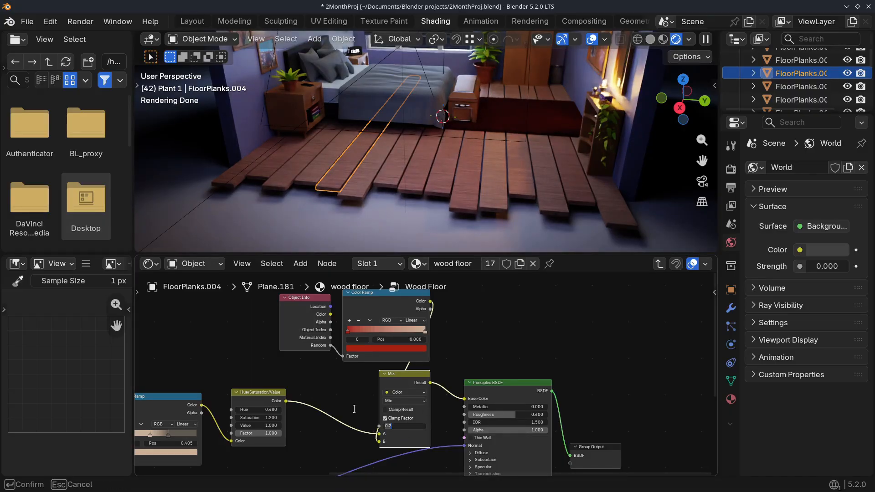
{"action": "key", "text": "BackSpace"}
{"action": "type", "text": "0.1"}
{"action": "key", "text": "Return"}
{"action": "scroll", "coordinate": [408, 452], "scroll_direction": "up", "scroll_amount": 1}
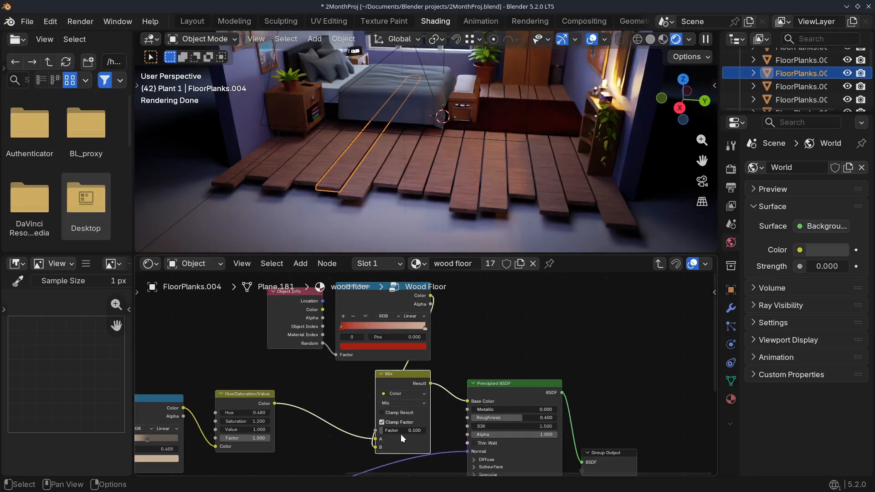
{"action": "scroll", "coordinate": [347, 371], "scroll_direction": "down", "scroll_amount": 4}
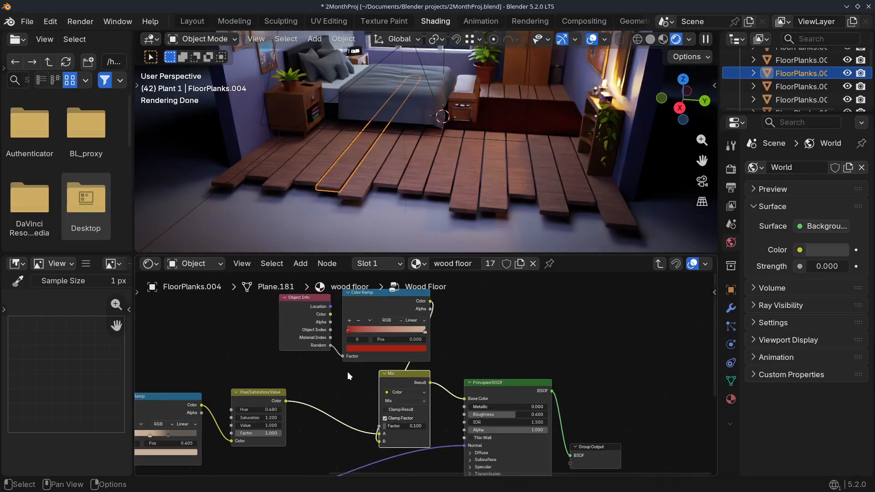
{"action": "middle_click_drag", "start_coordinate": [336, 370], "coordinate": [443, 369], "text": "shift"}
{"action": "scroll", "coordinate": [423, 362], "scroll_direction": "down", "scroll_amount": 2}
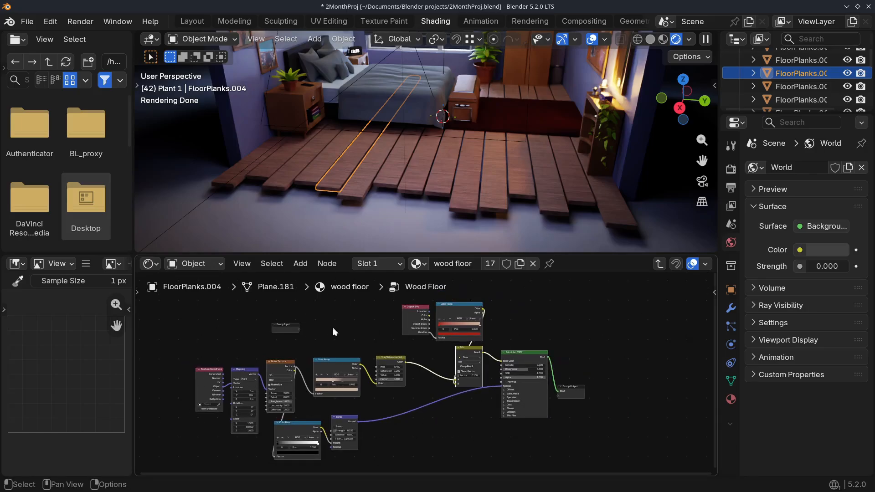
{"action": "middle_click_drag", "start_coordinate": [445, 349], "coordinate": [406, 350], "text": "shift"}
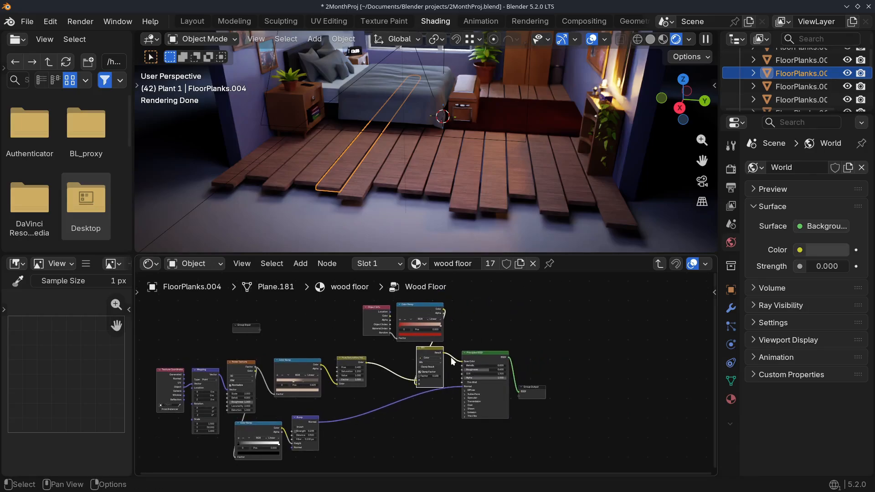
{"action": "scroll", "coordinate": [450, 365], "scroll_direction": "up", "scroll_amount": 2}
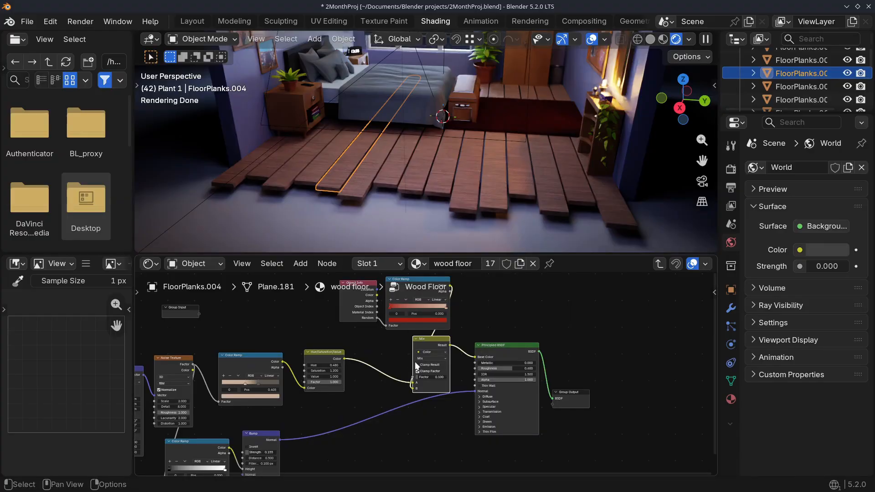